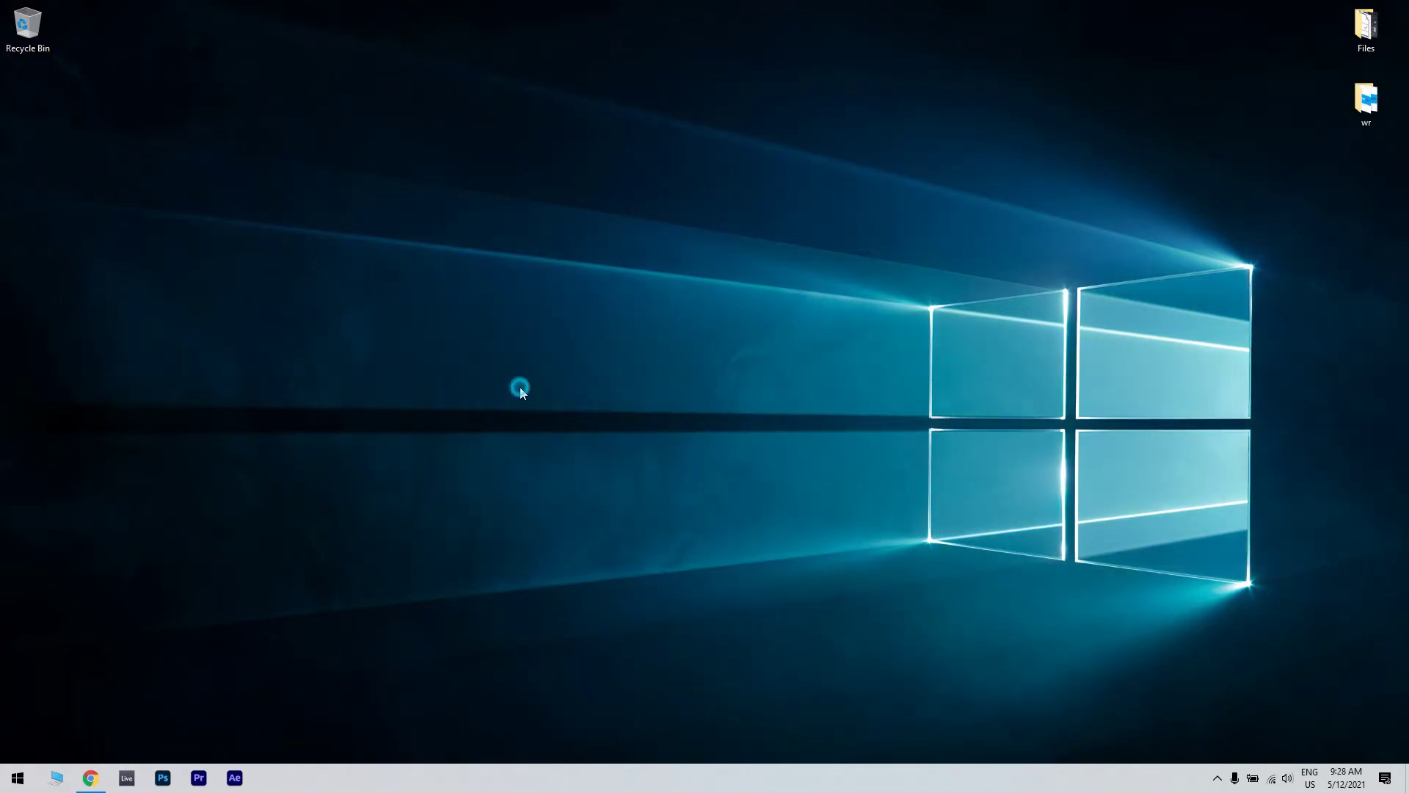
Search for cmd and run Command Prompt as administrator.
click(18, 778)
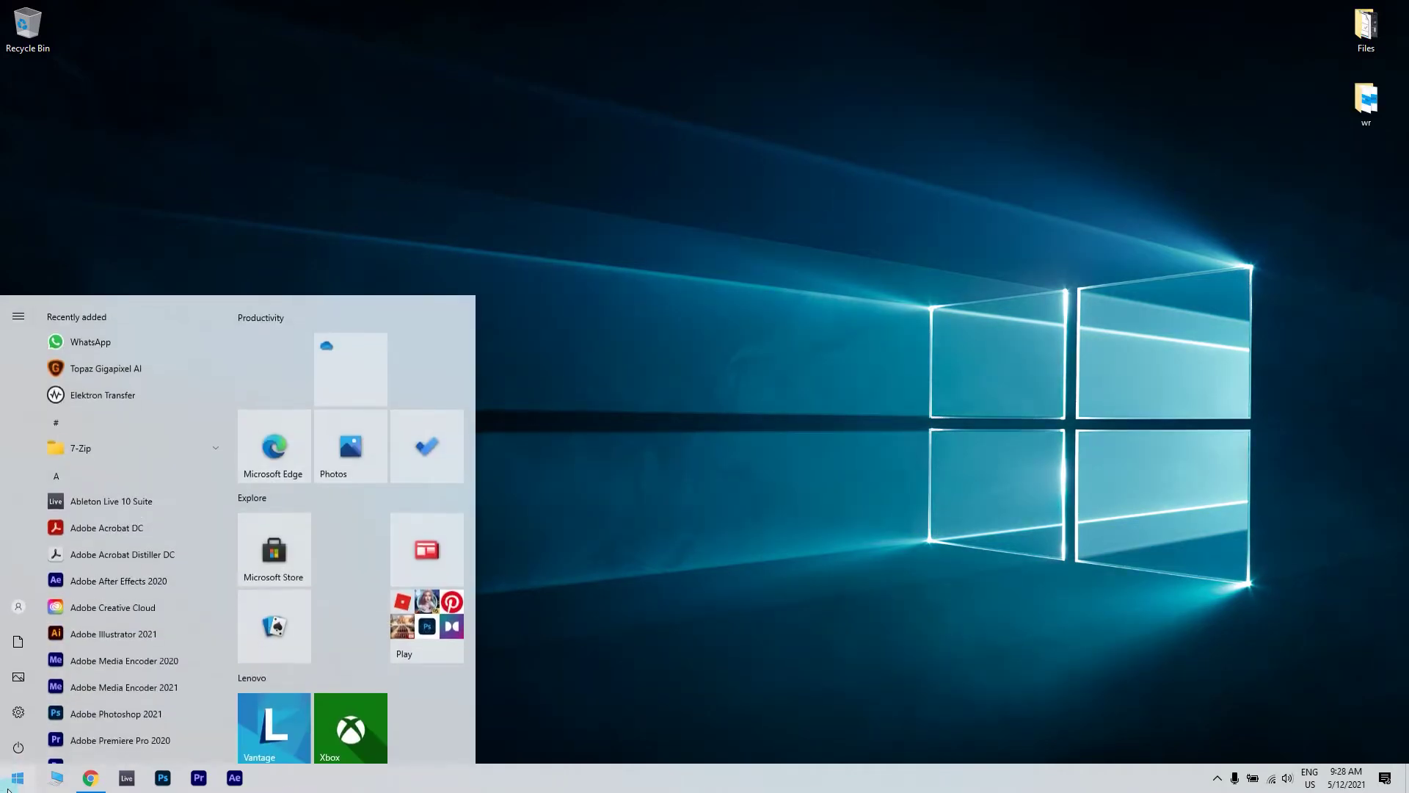
text(cmd)
right_click(250, 383)
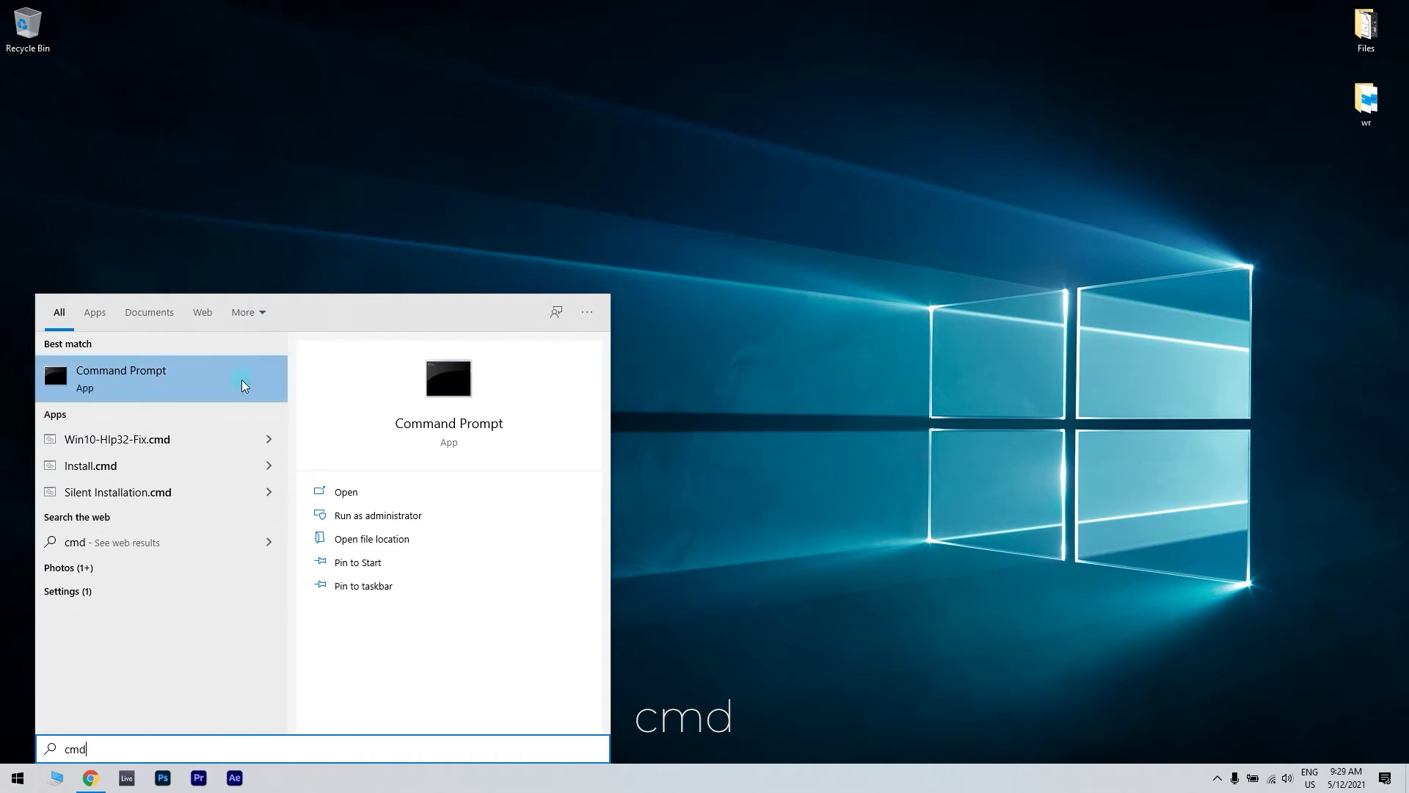
click(276, 391)
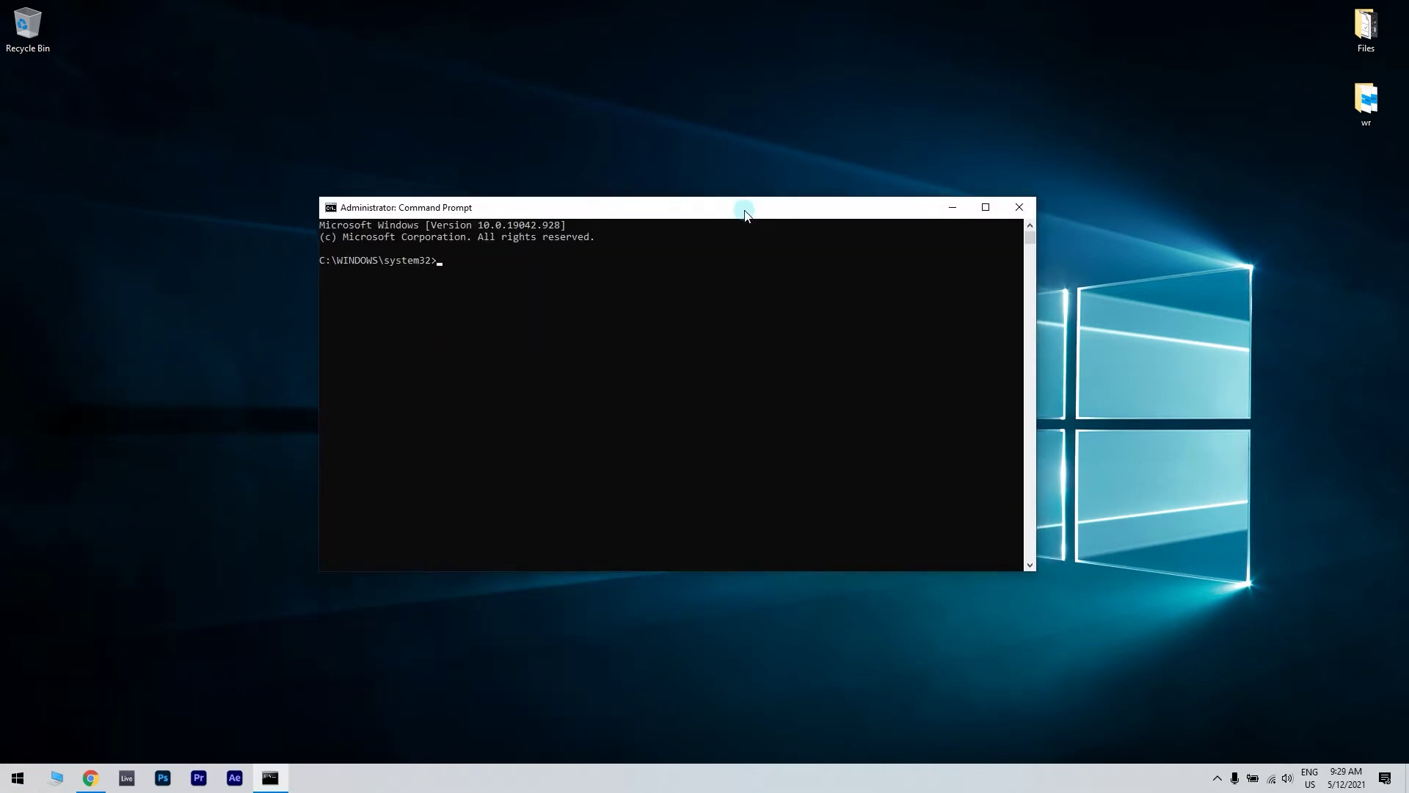
Start diskpart, list the disks, and select disk 1.
text(diskpart)
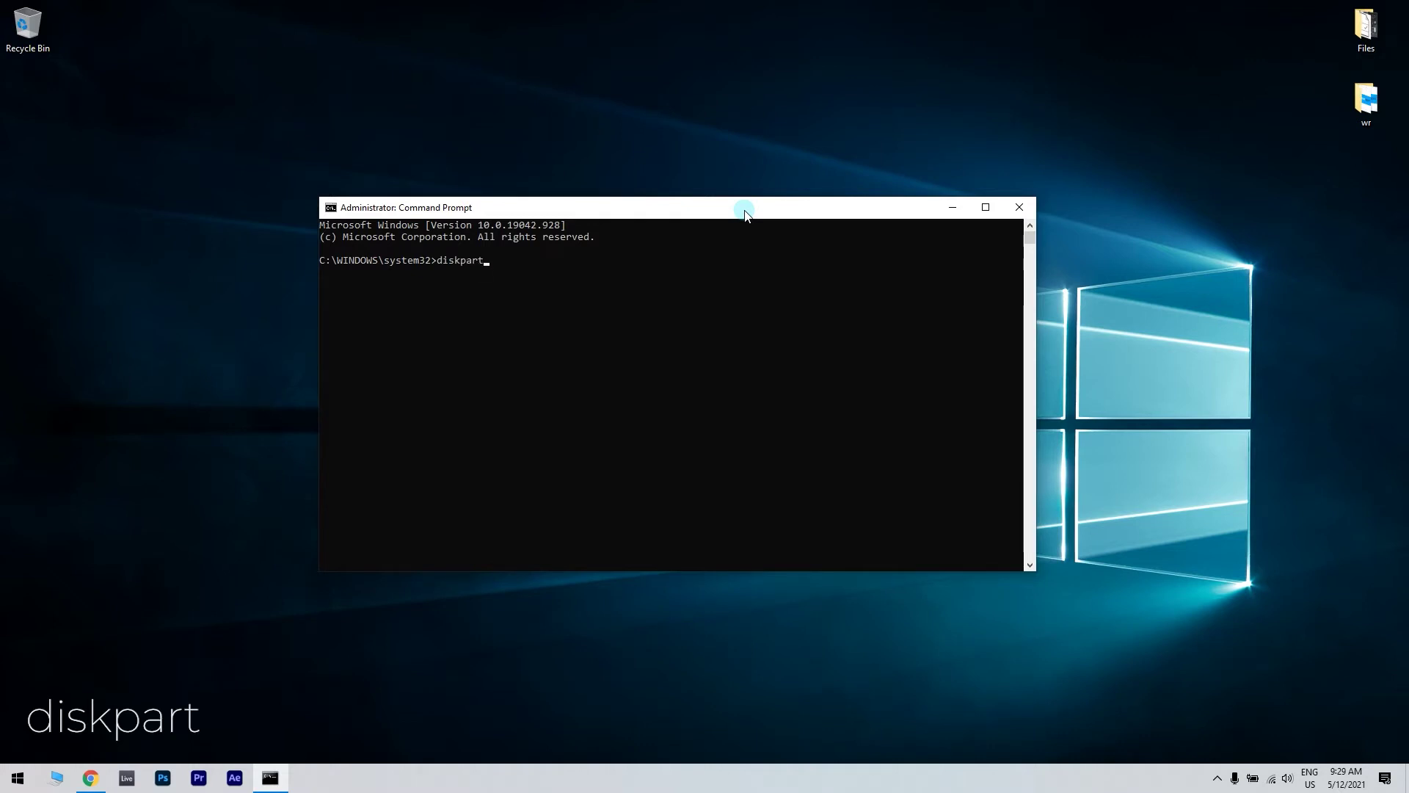
key(Return)
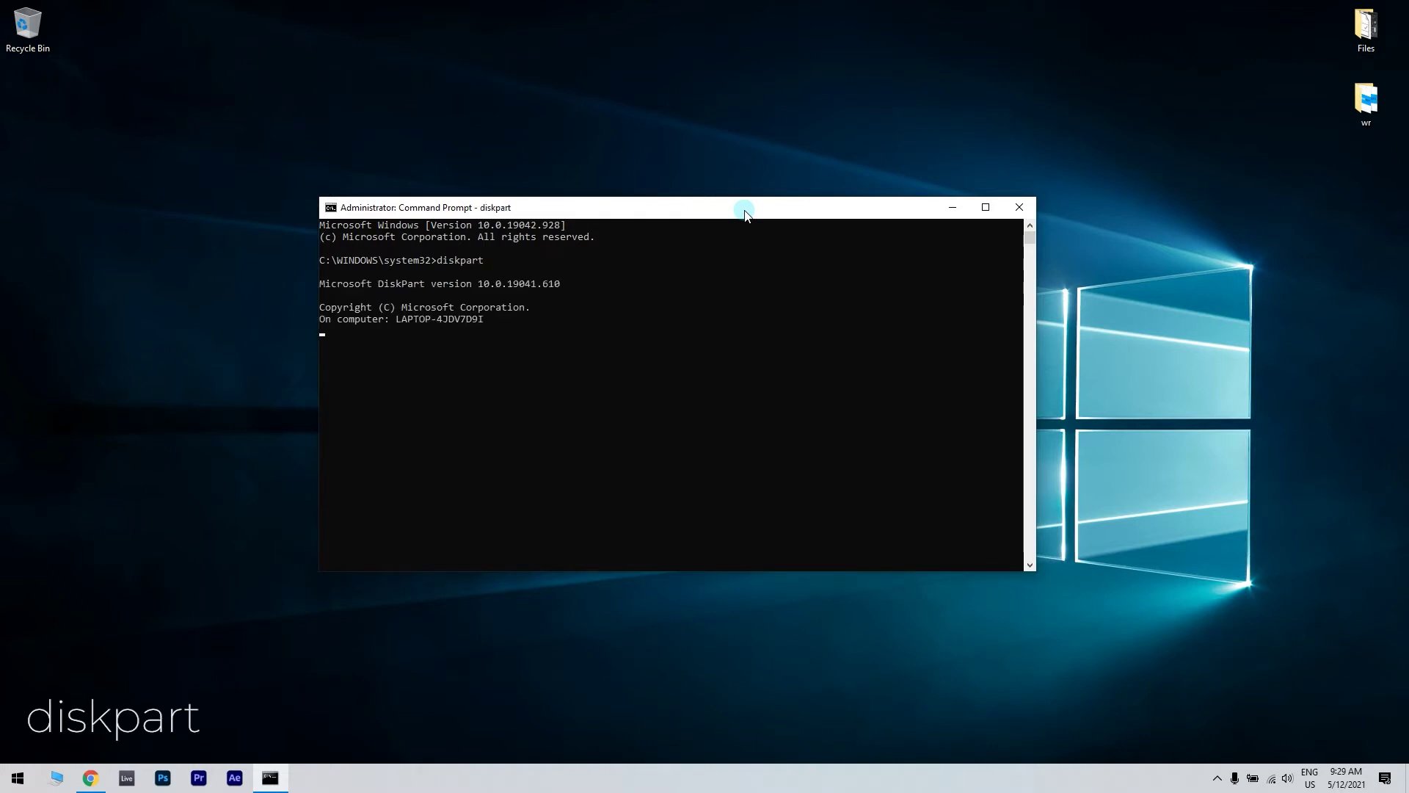
text(list disk)
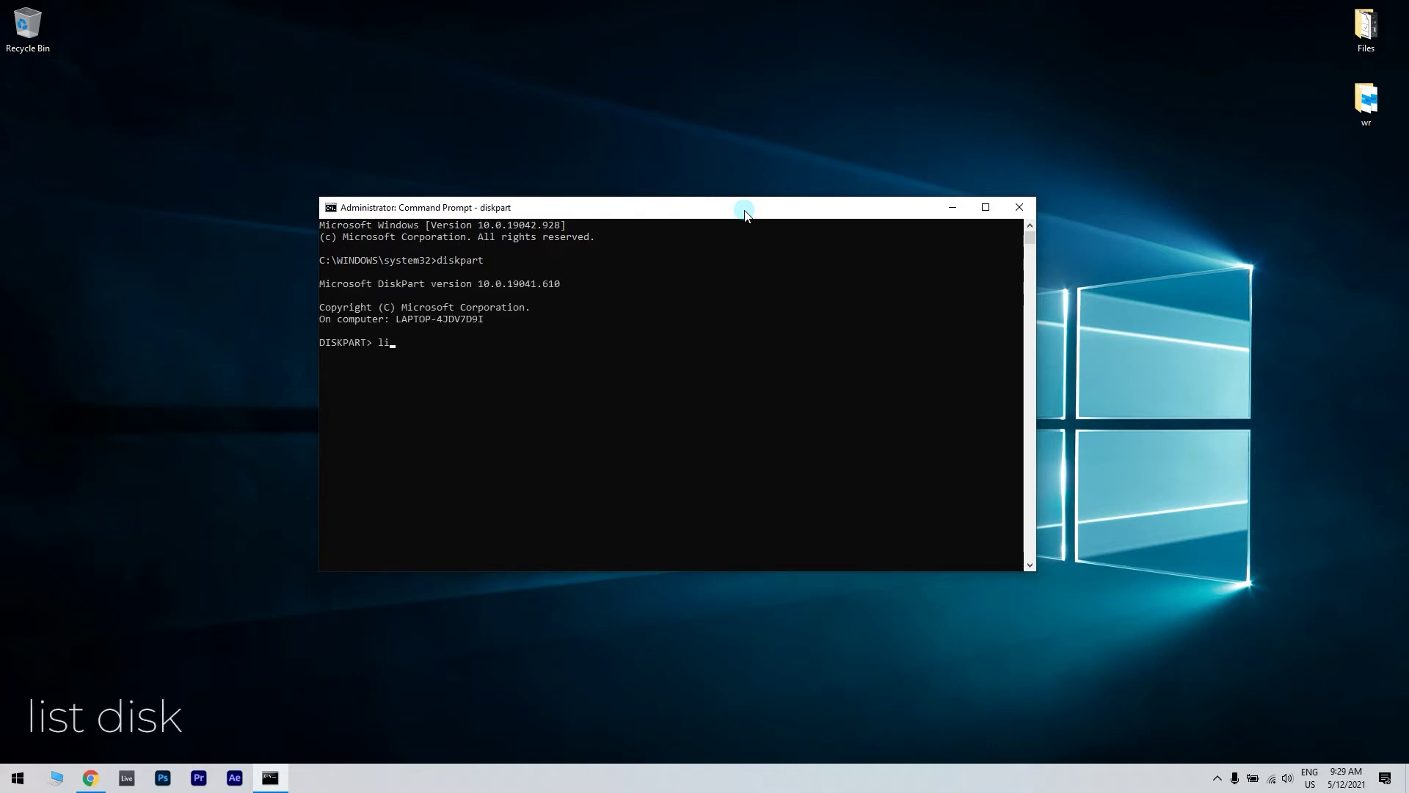
key(Return)
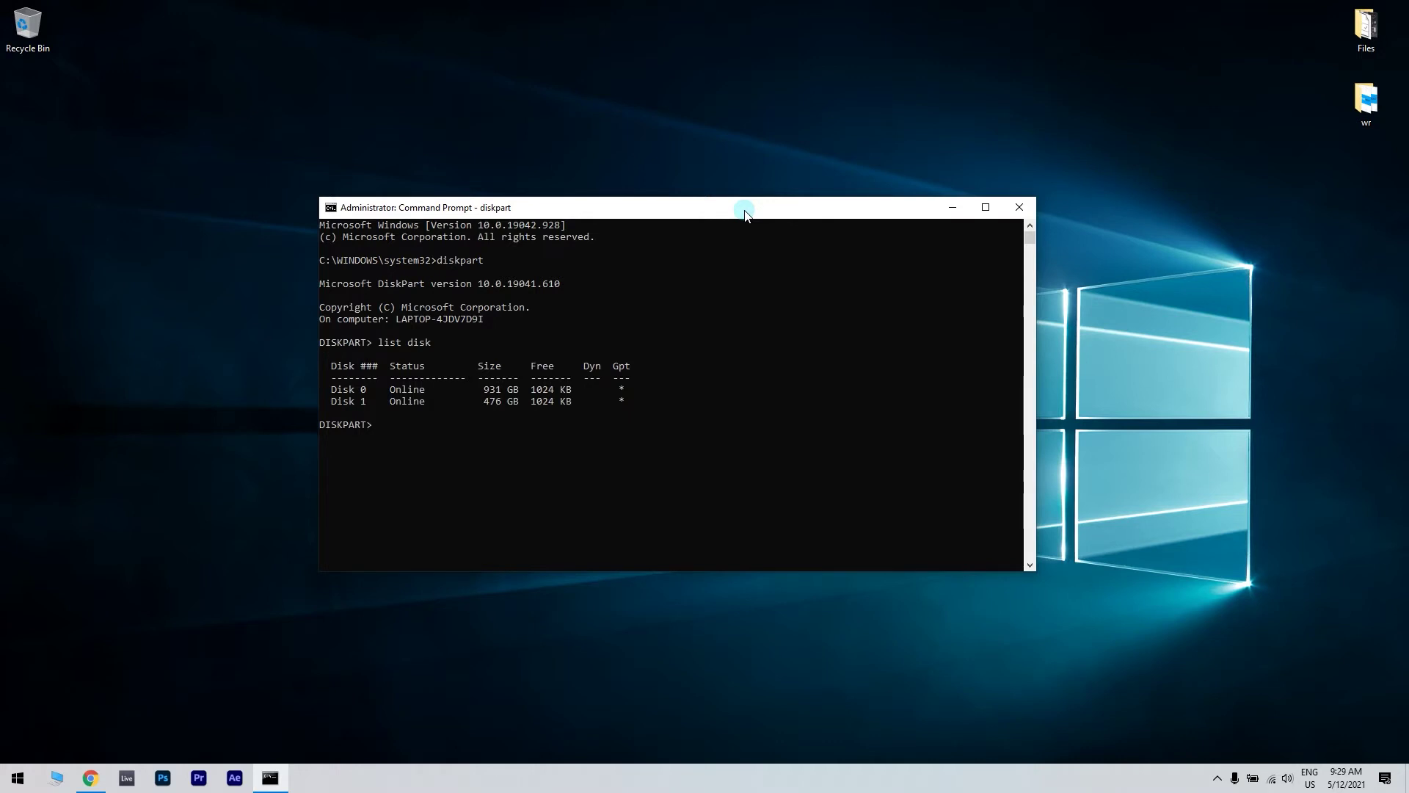
text(select)
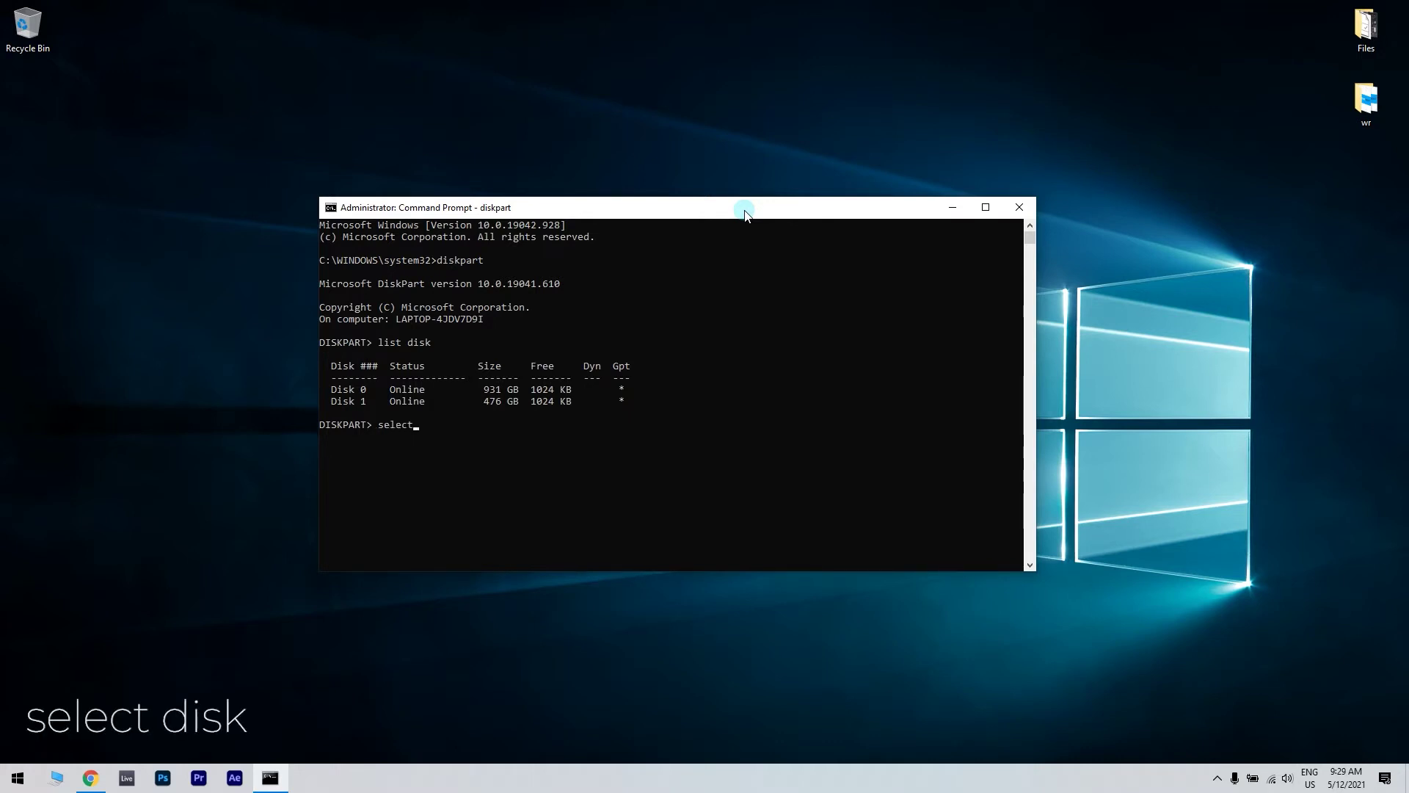
text( disk 1)
key(Return)
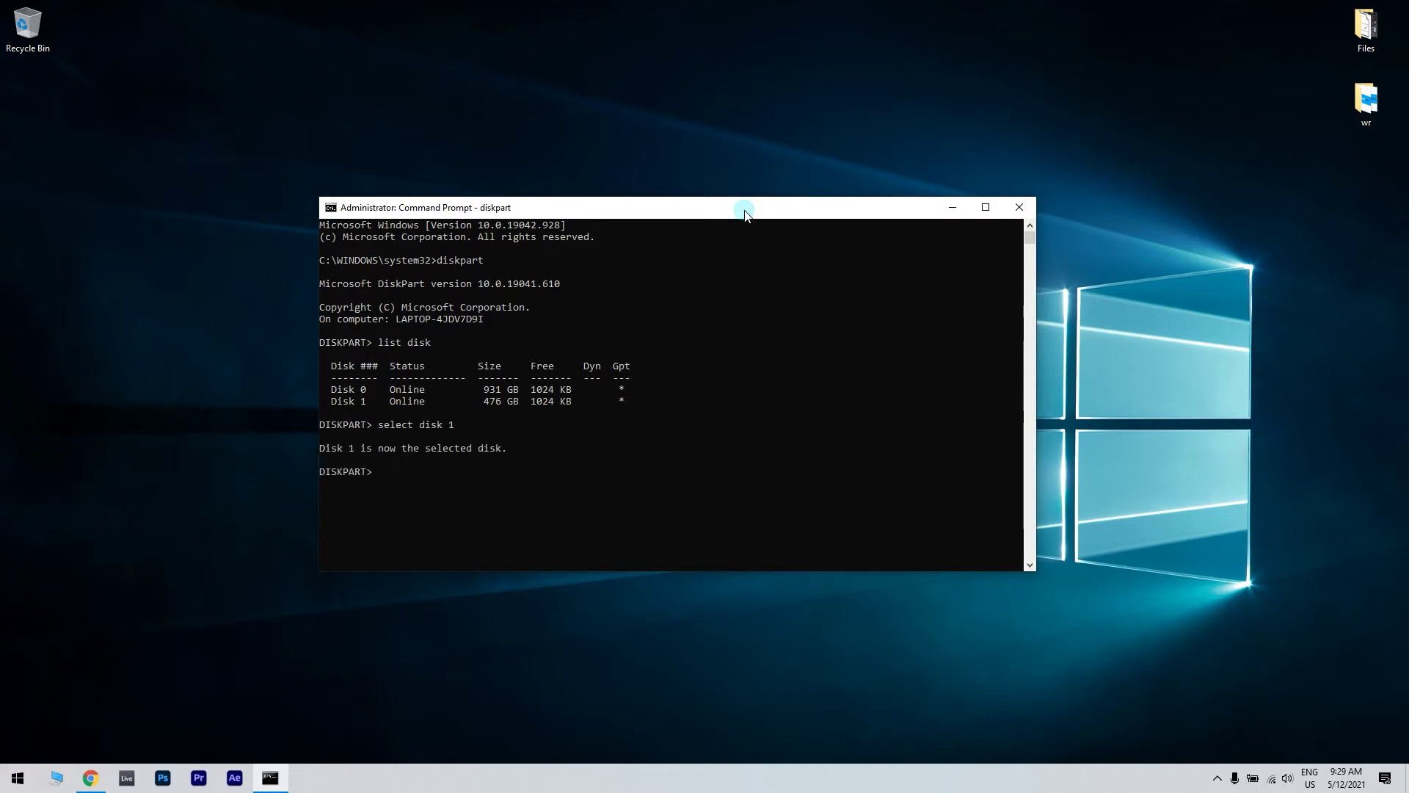
Clean Disk 1, create a primary partition, and enter 'format fs=ntfs quick'.
text(clean)
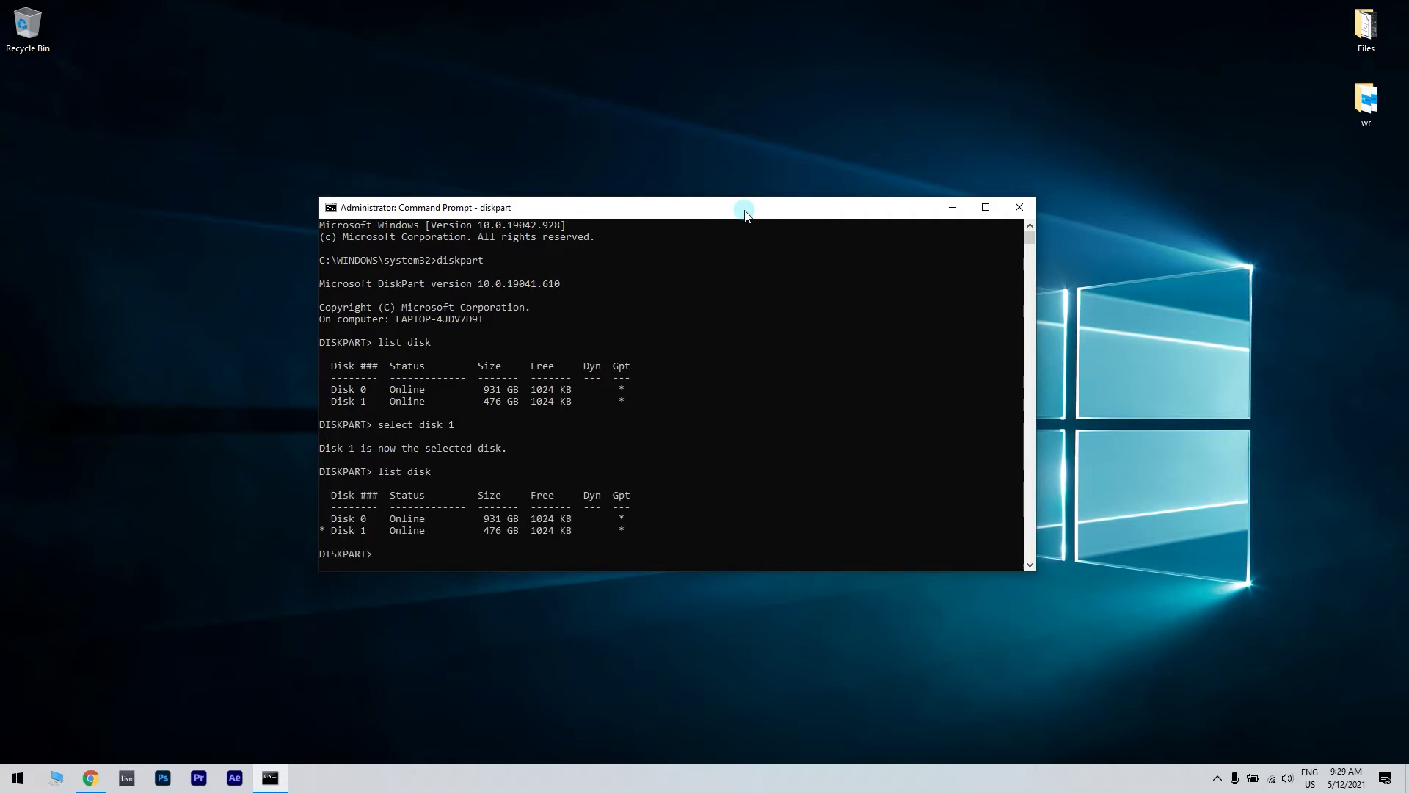
text(create partition primary)
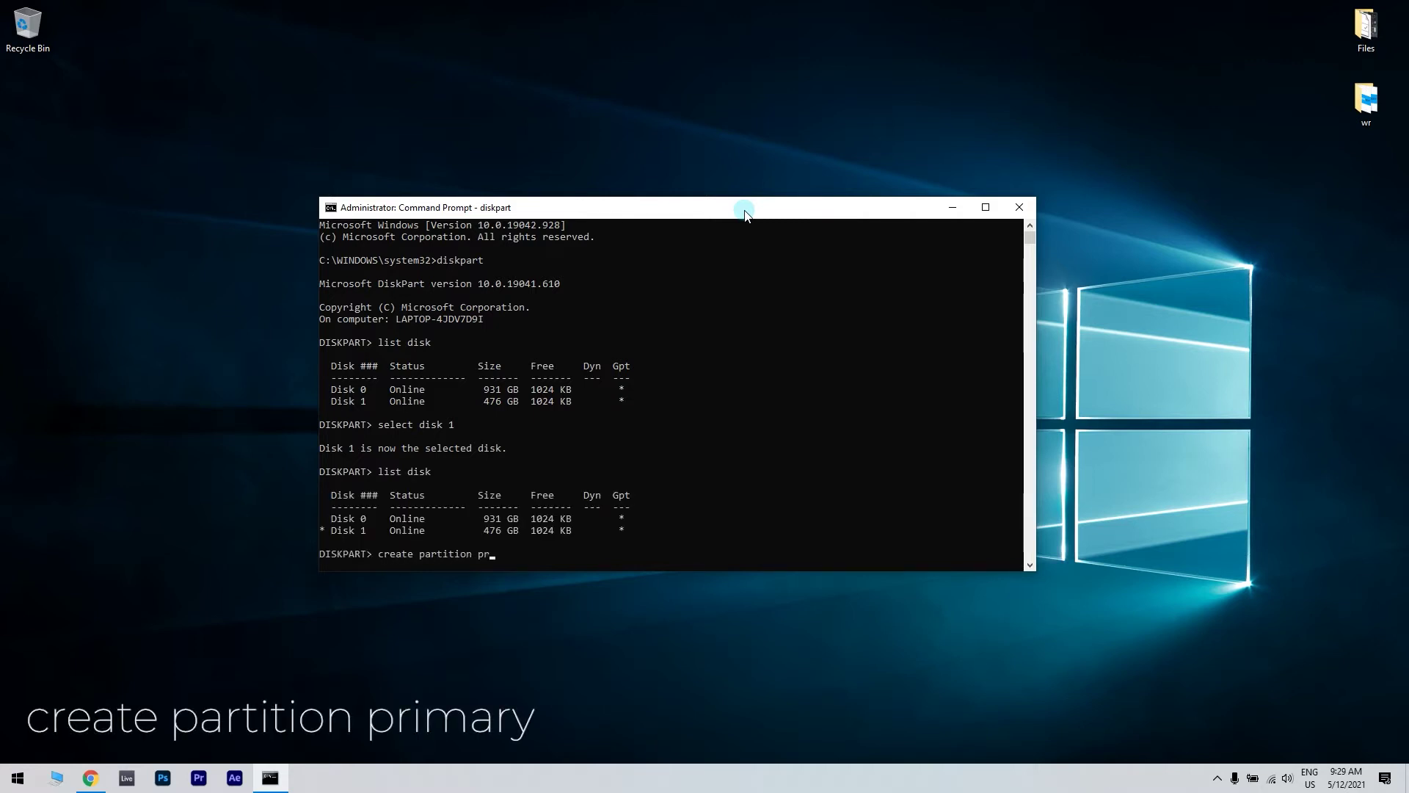
key(Return)
text(assign letter =)
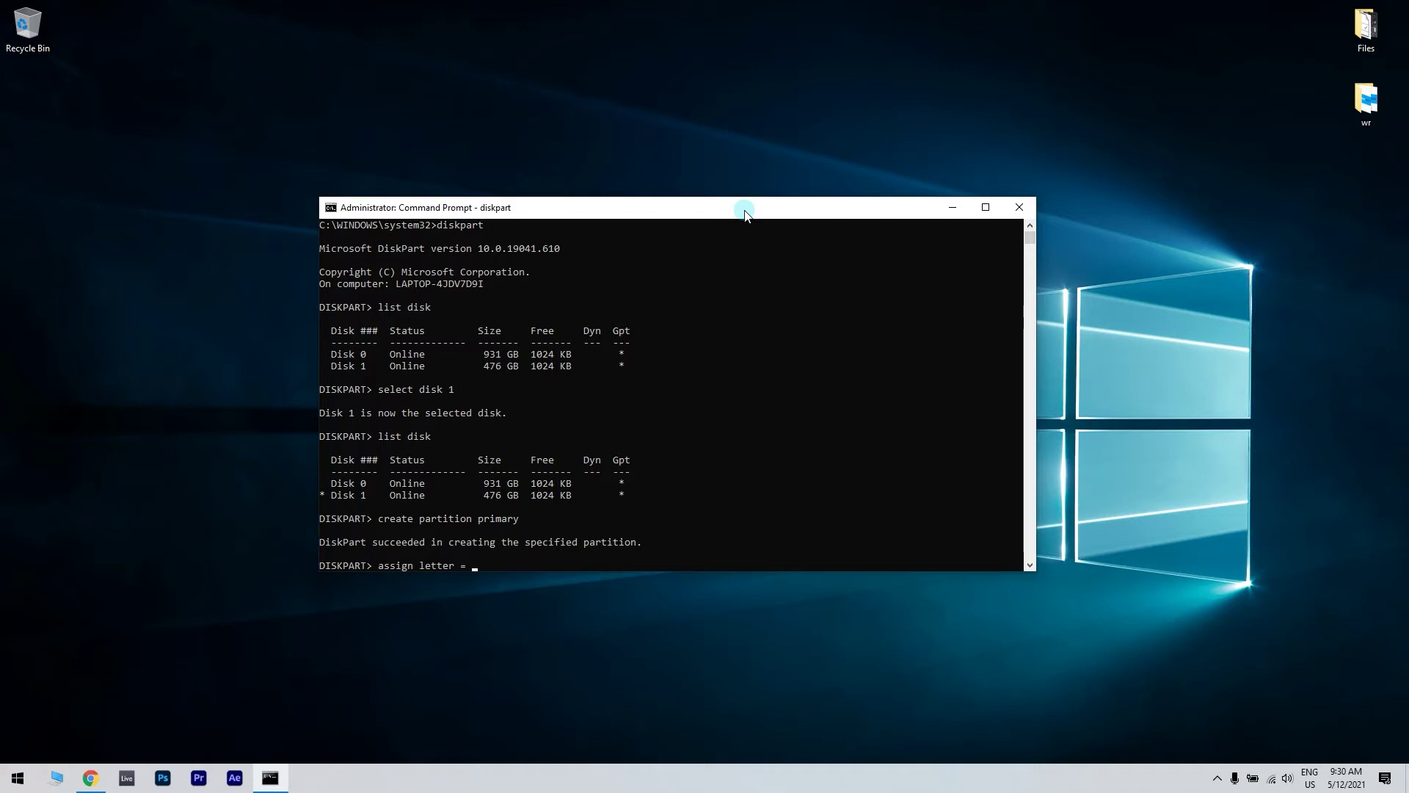
key(Escape)
text(format fs)
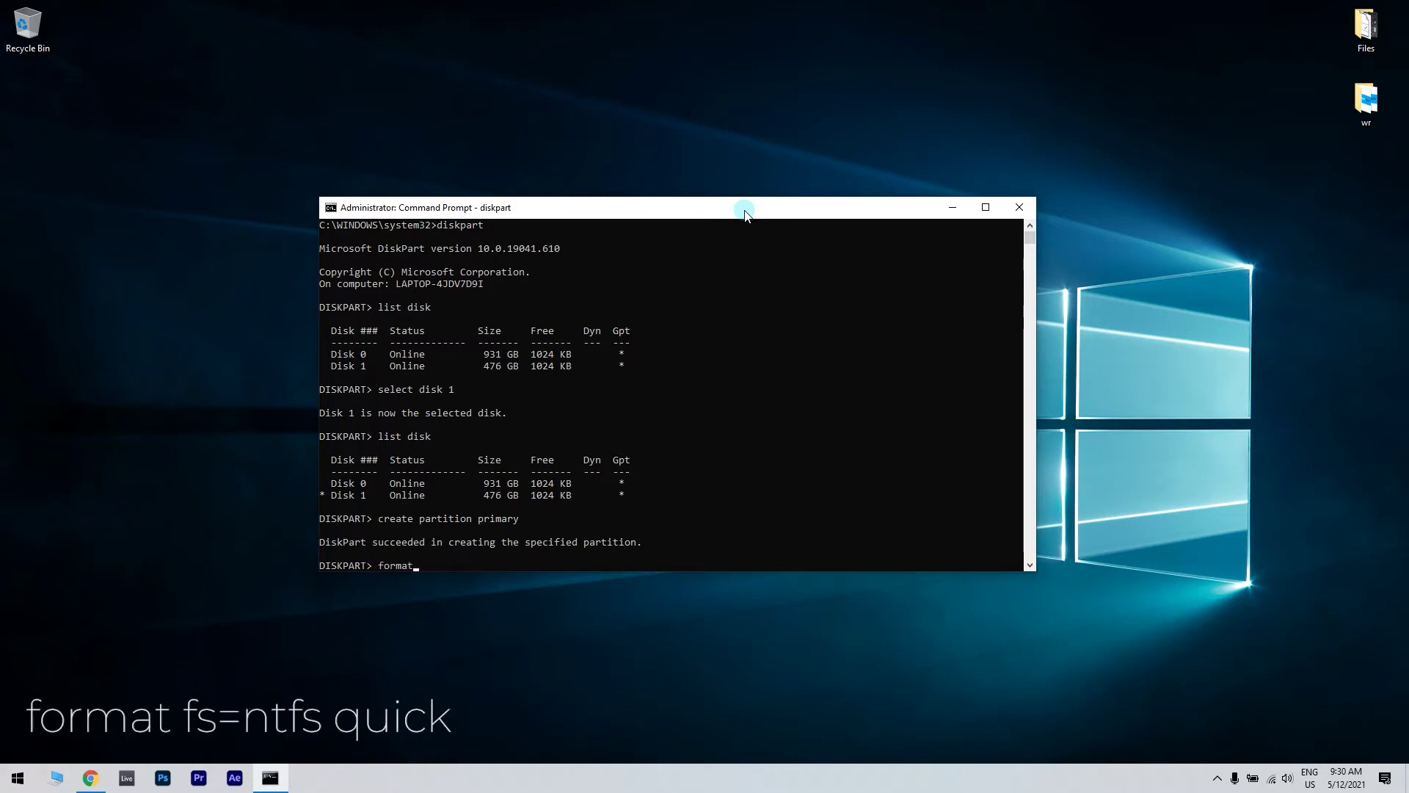
text(=ntfs quick)
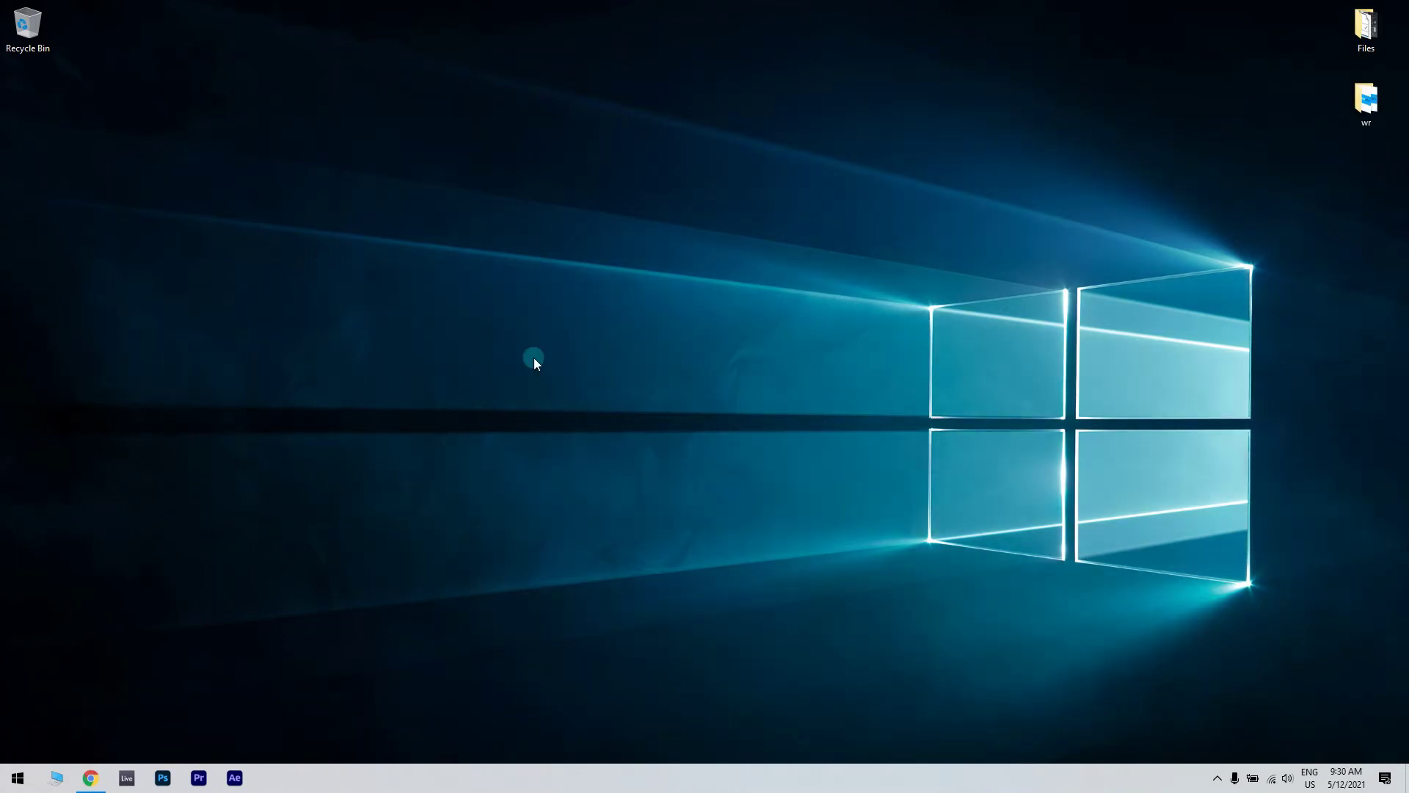
Run gpedit.msc from the Run dialog to launch the Local Group Policy Editor.
click(18, 777)
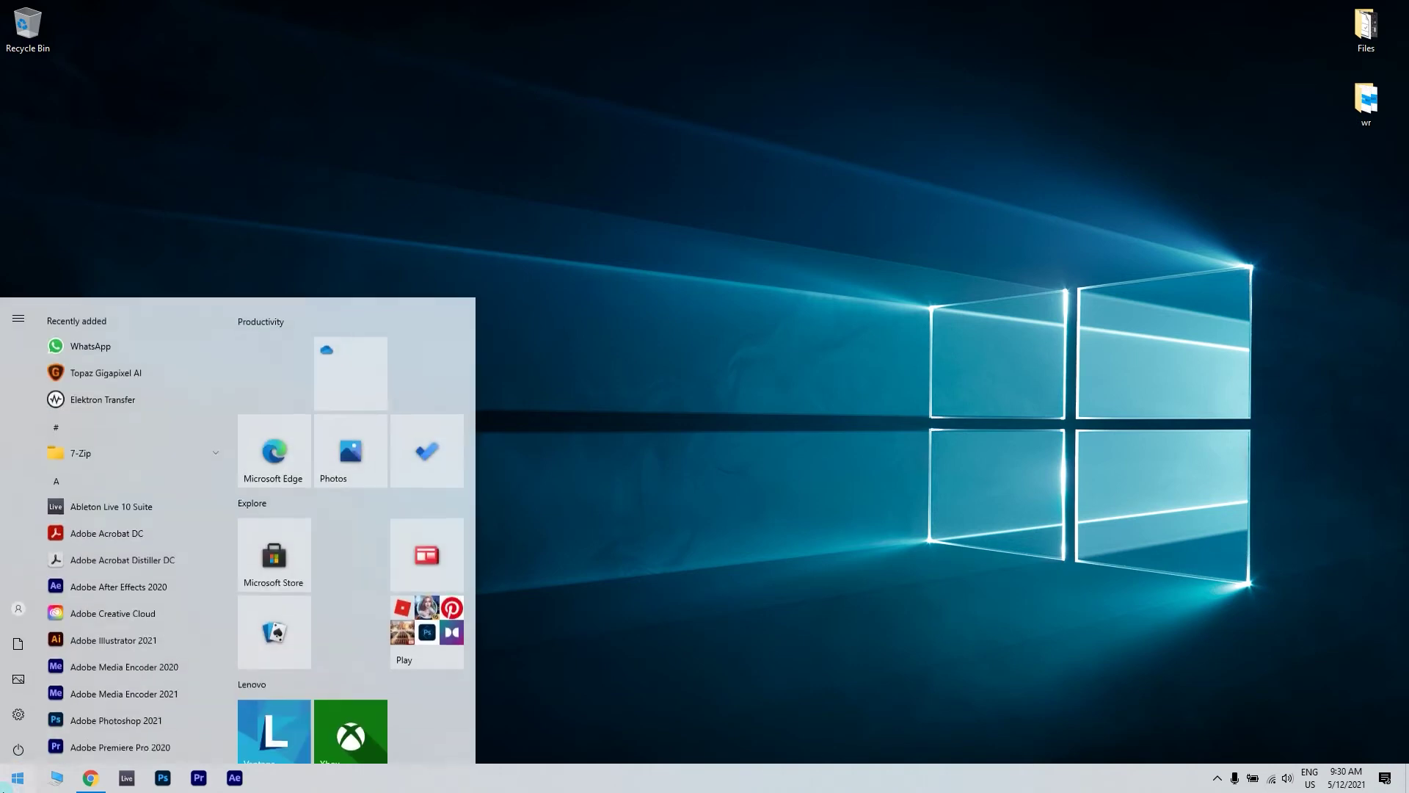
text(run)
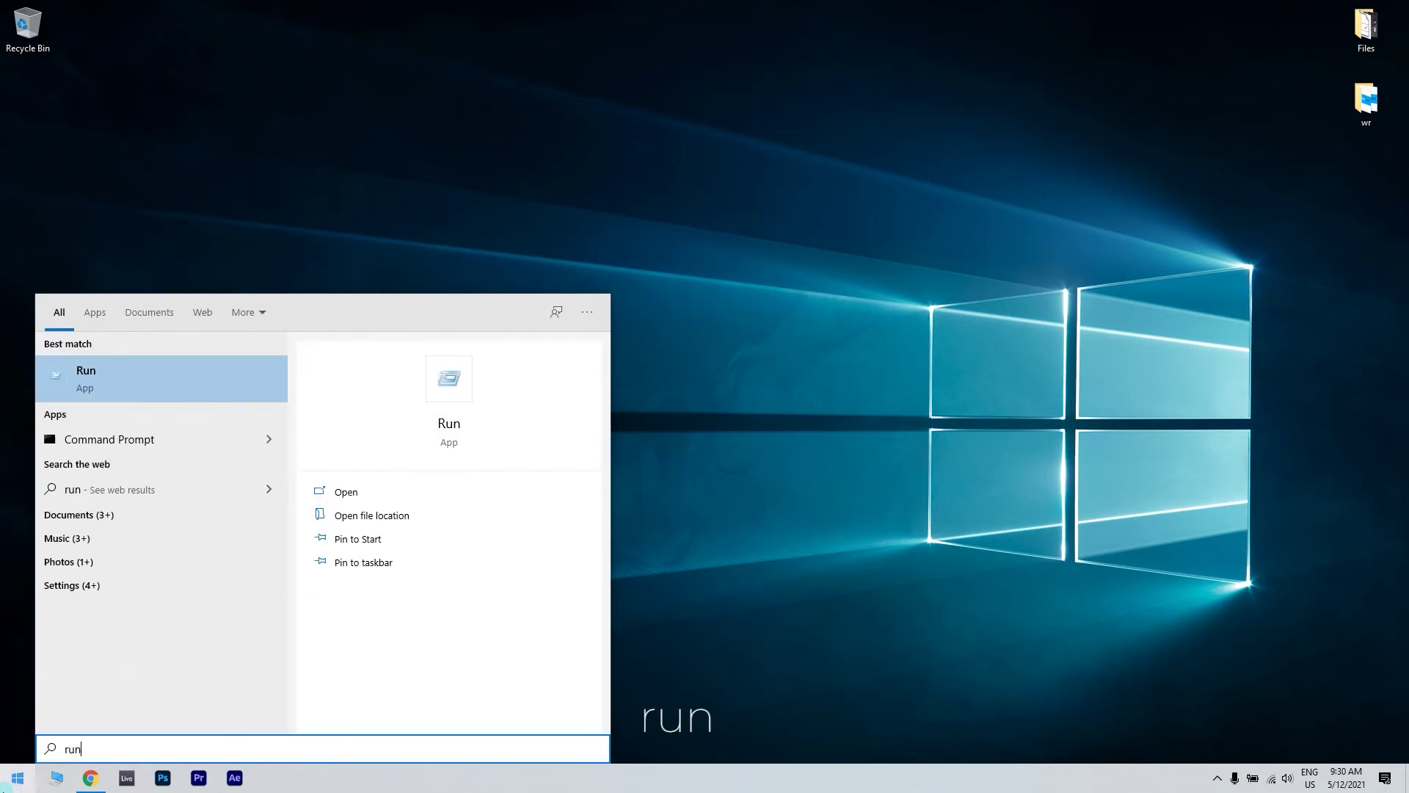
click(227, 389)
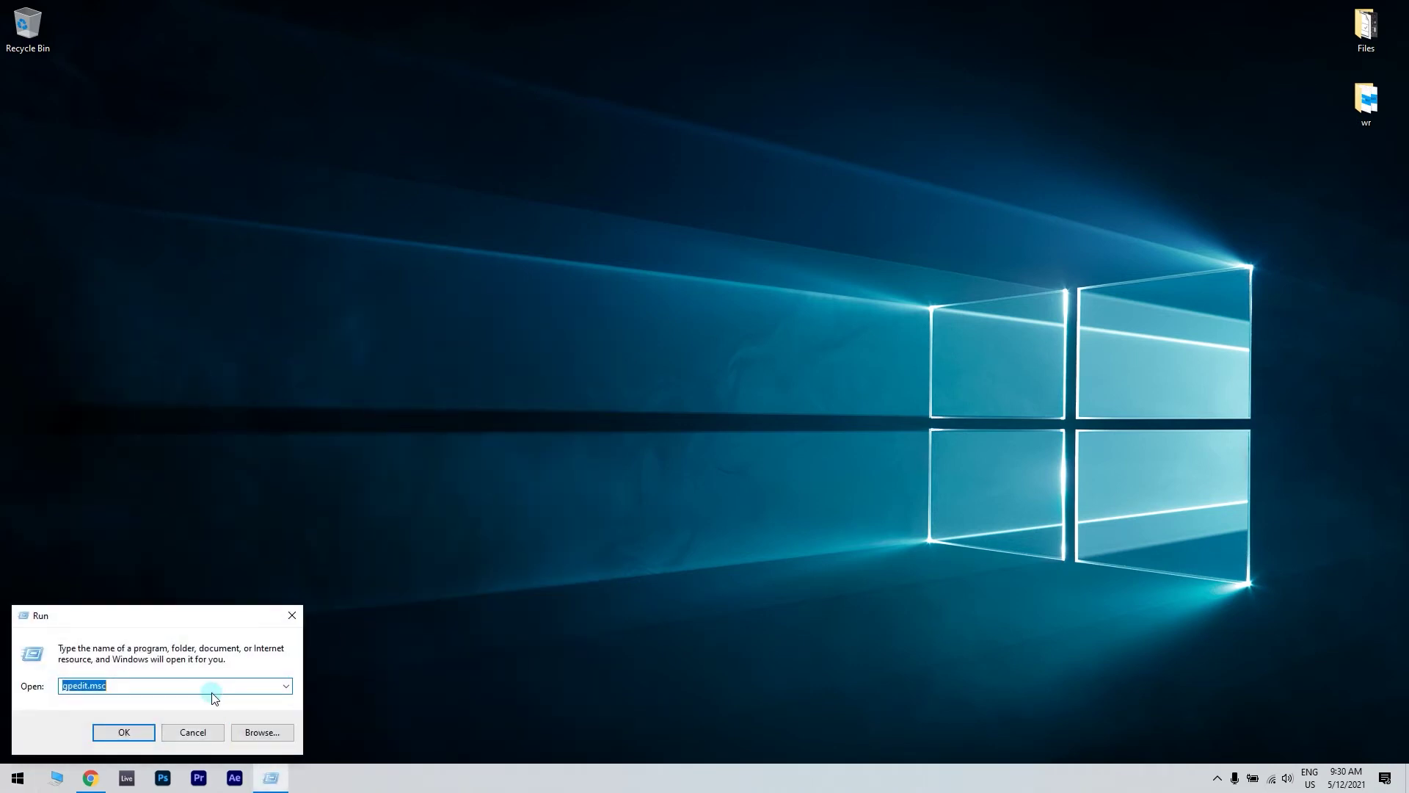
text(gpedit.msc)
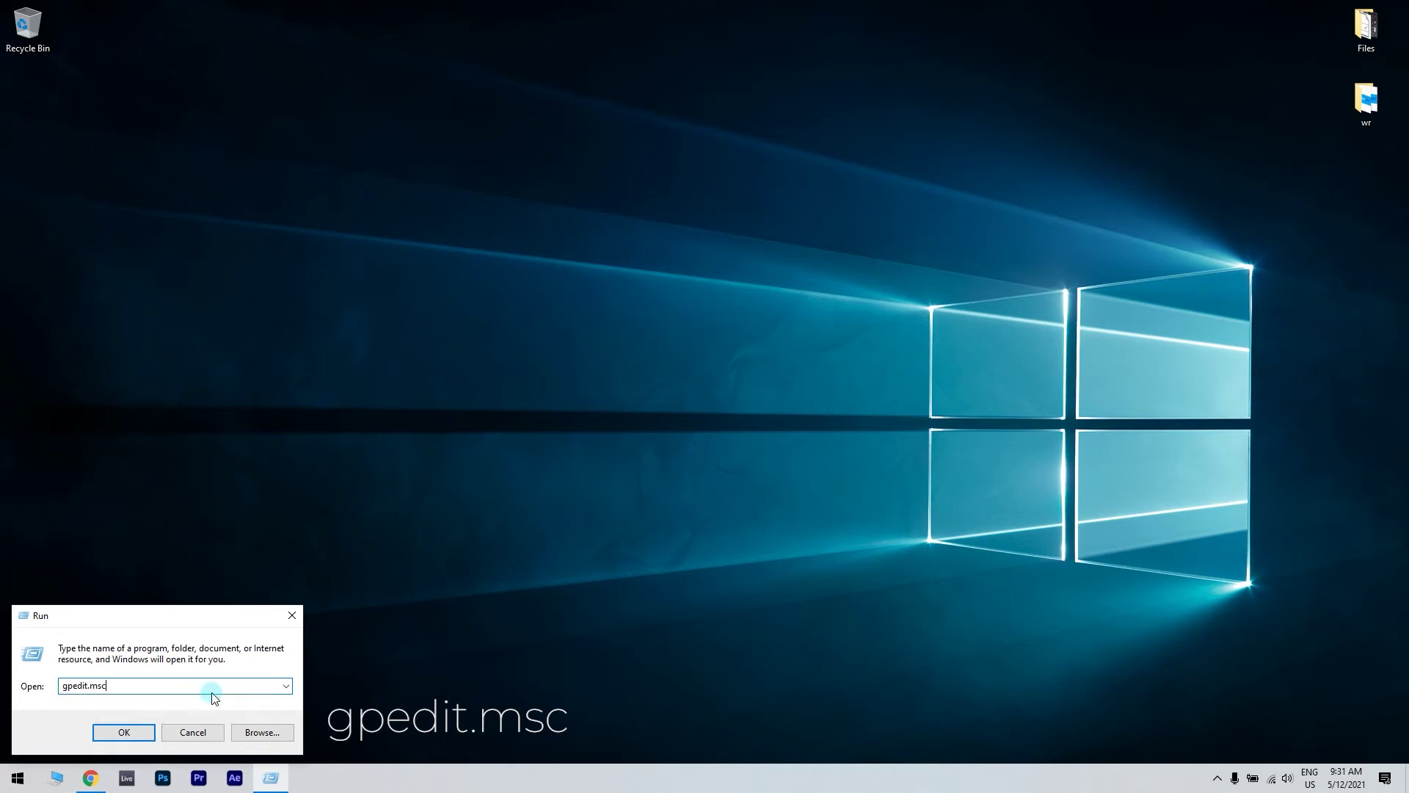
click(106, 734)
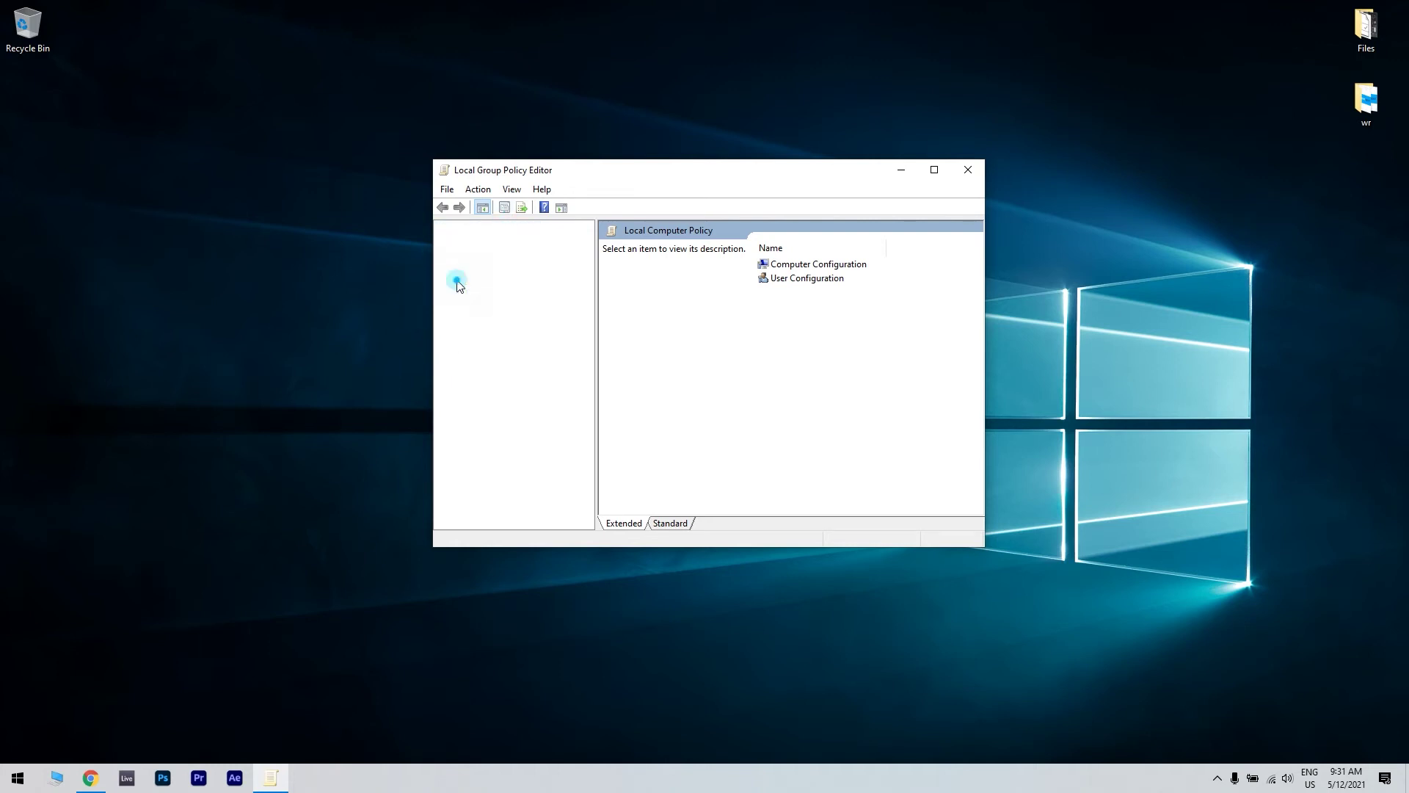
Set 'Require additional authentication at startup' under BitLocker Drive Encryption > Operating System Drives to Enabled.
click(456, 280)
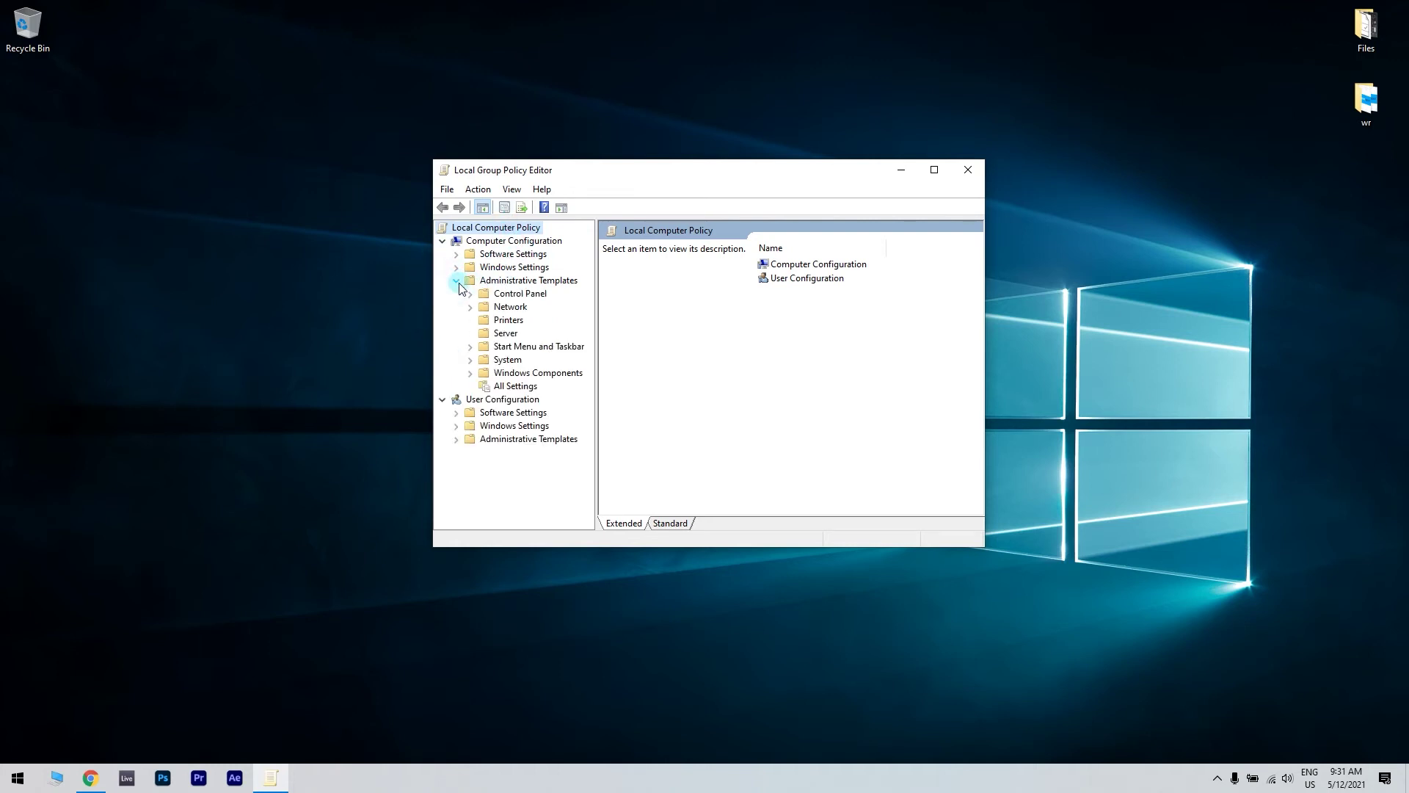
click(470, 373)
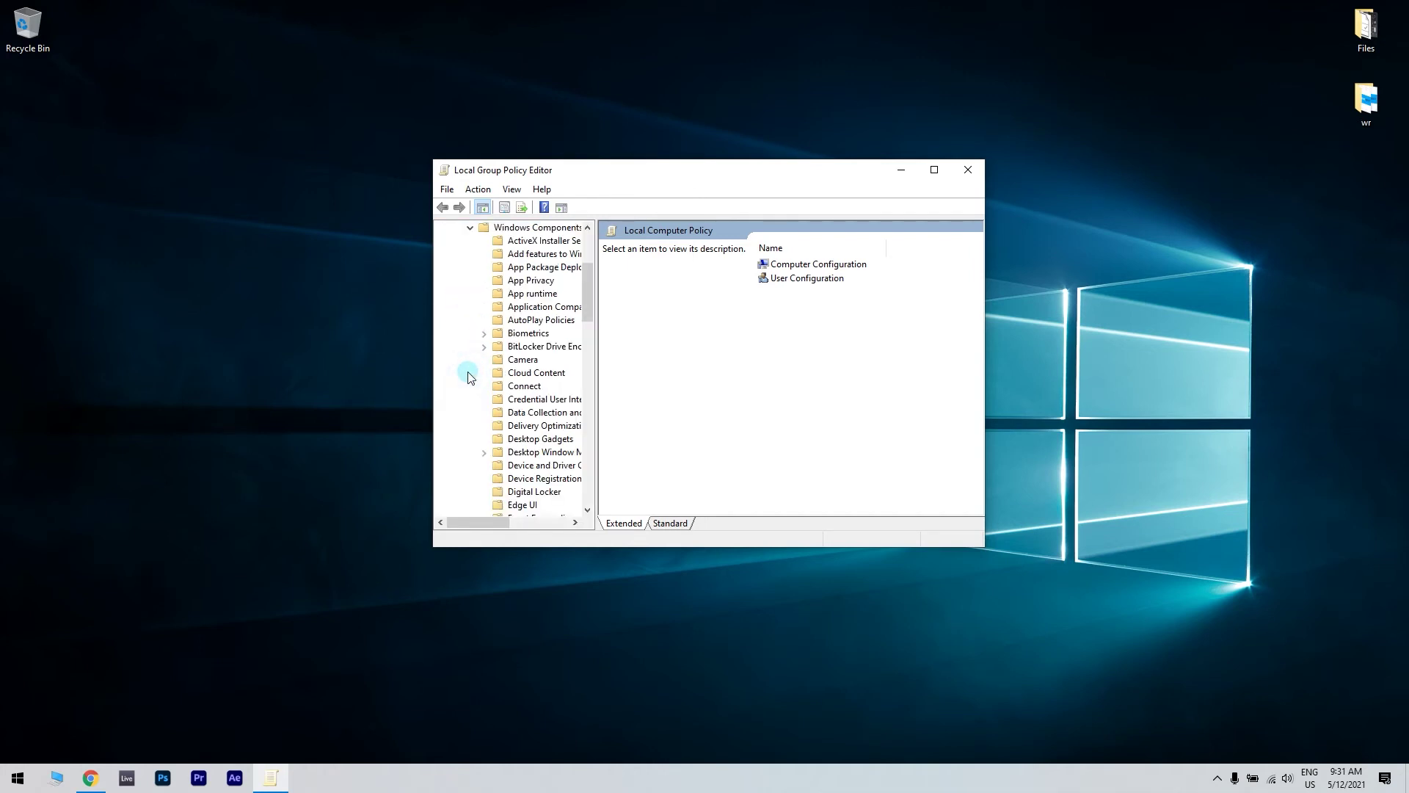
click(561, 348)
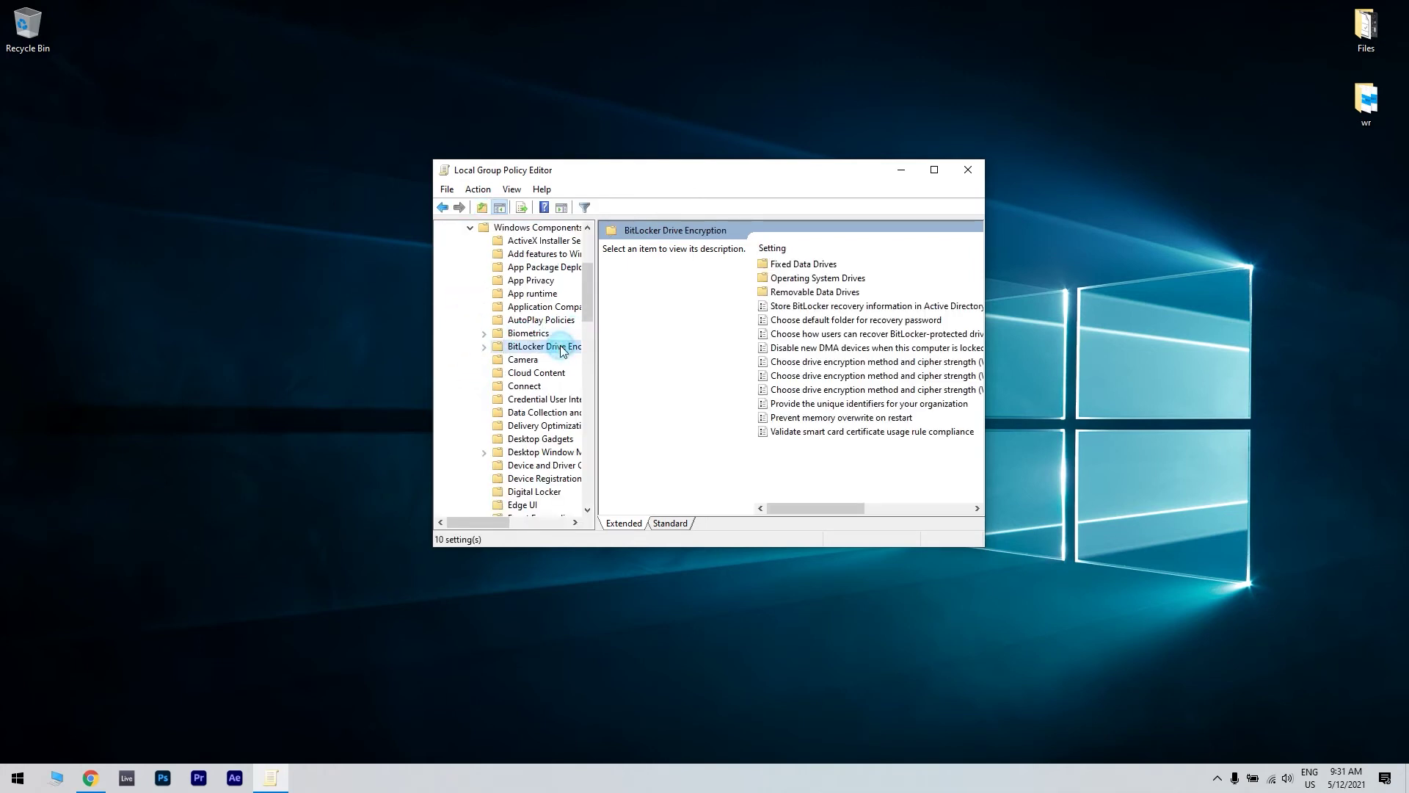
double_click(562, 348)
click(849, 280)
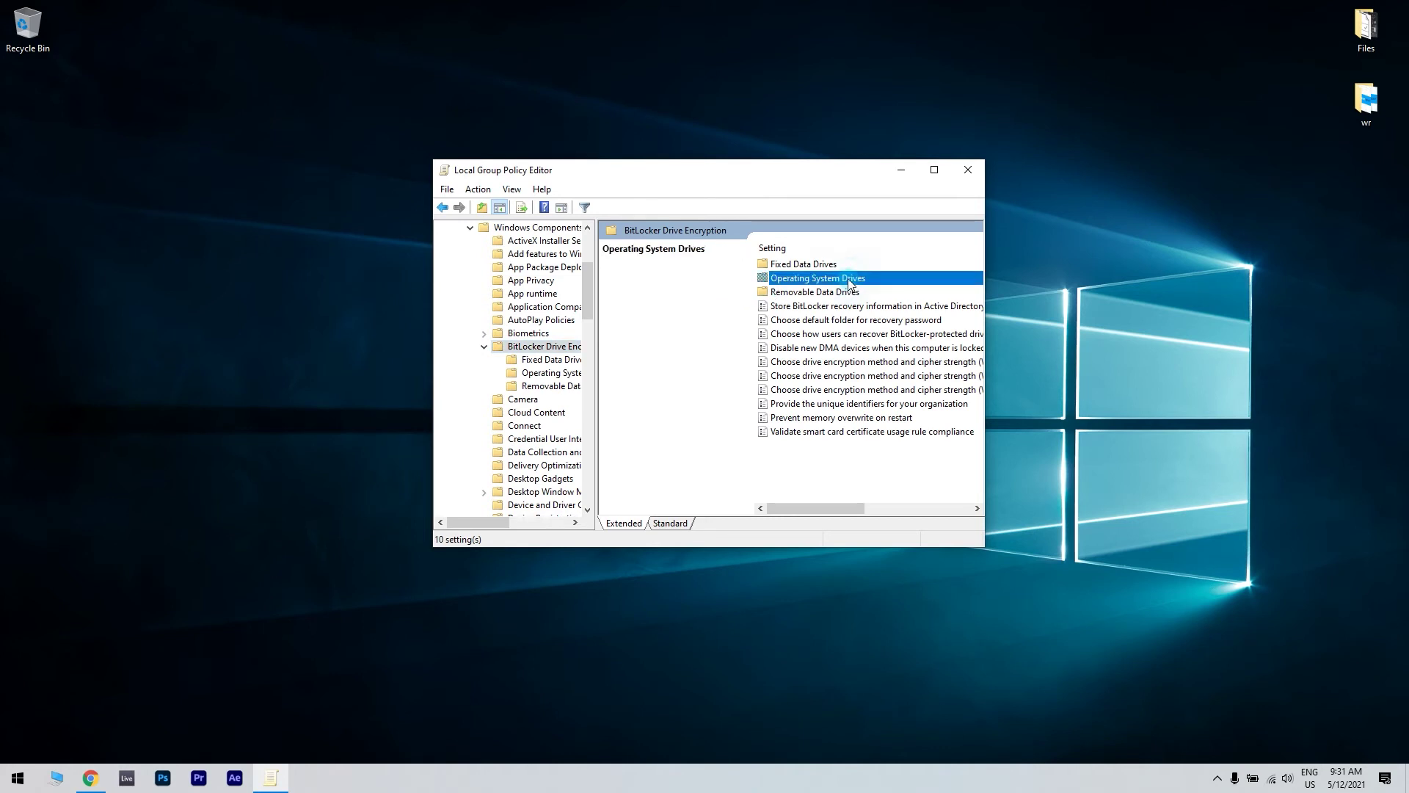
double_click(850, 281)
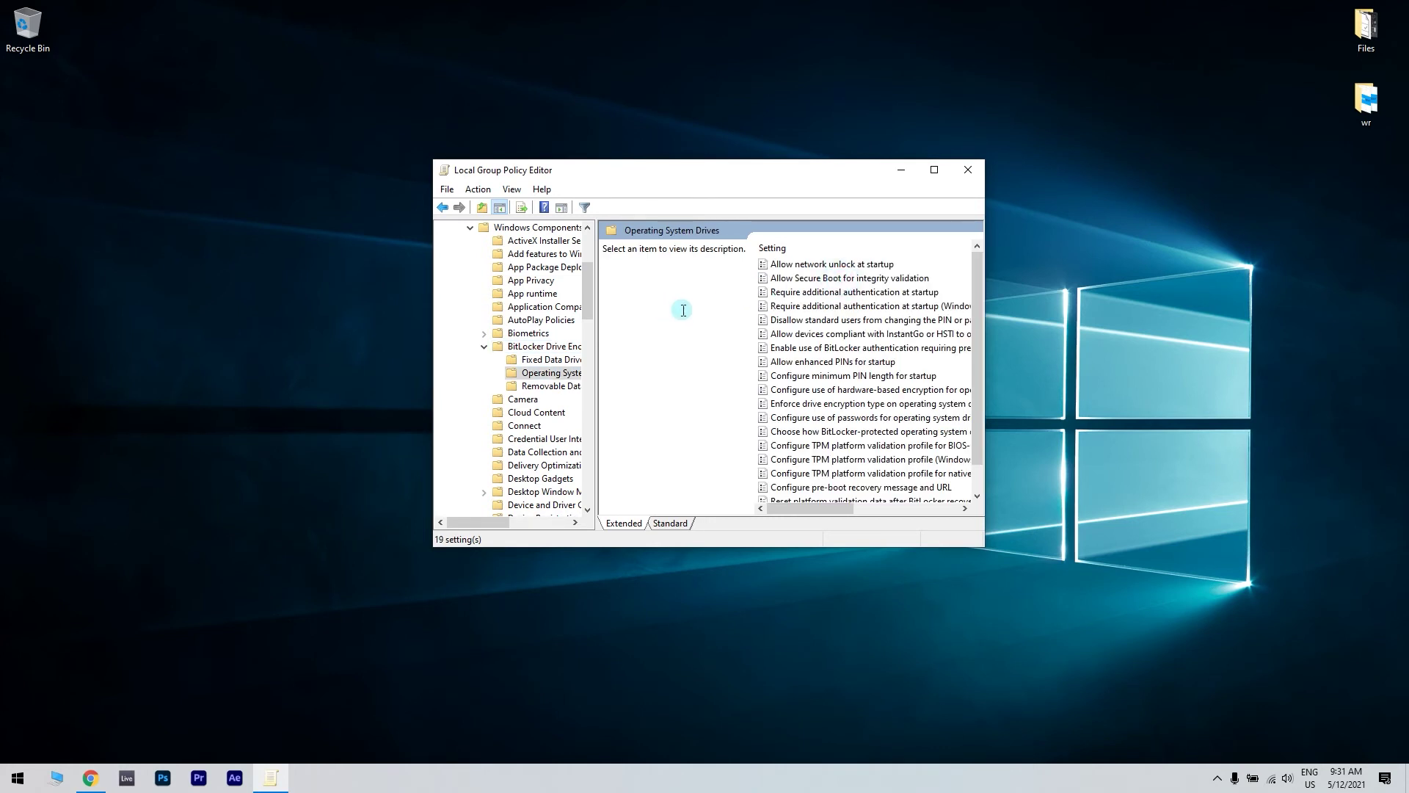
double_click(866, 294)
drag(376, 129, 715, 138)
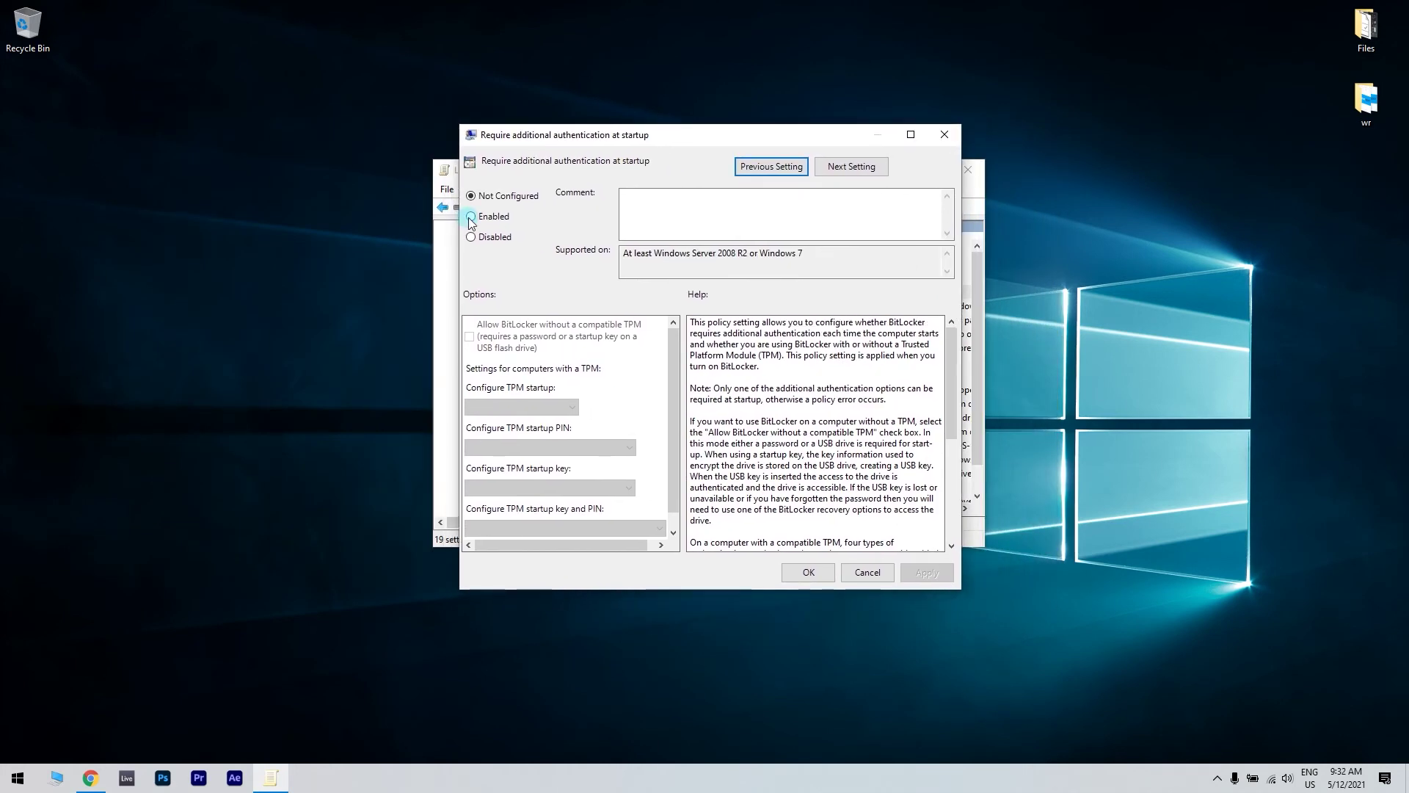
click(470, 217)
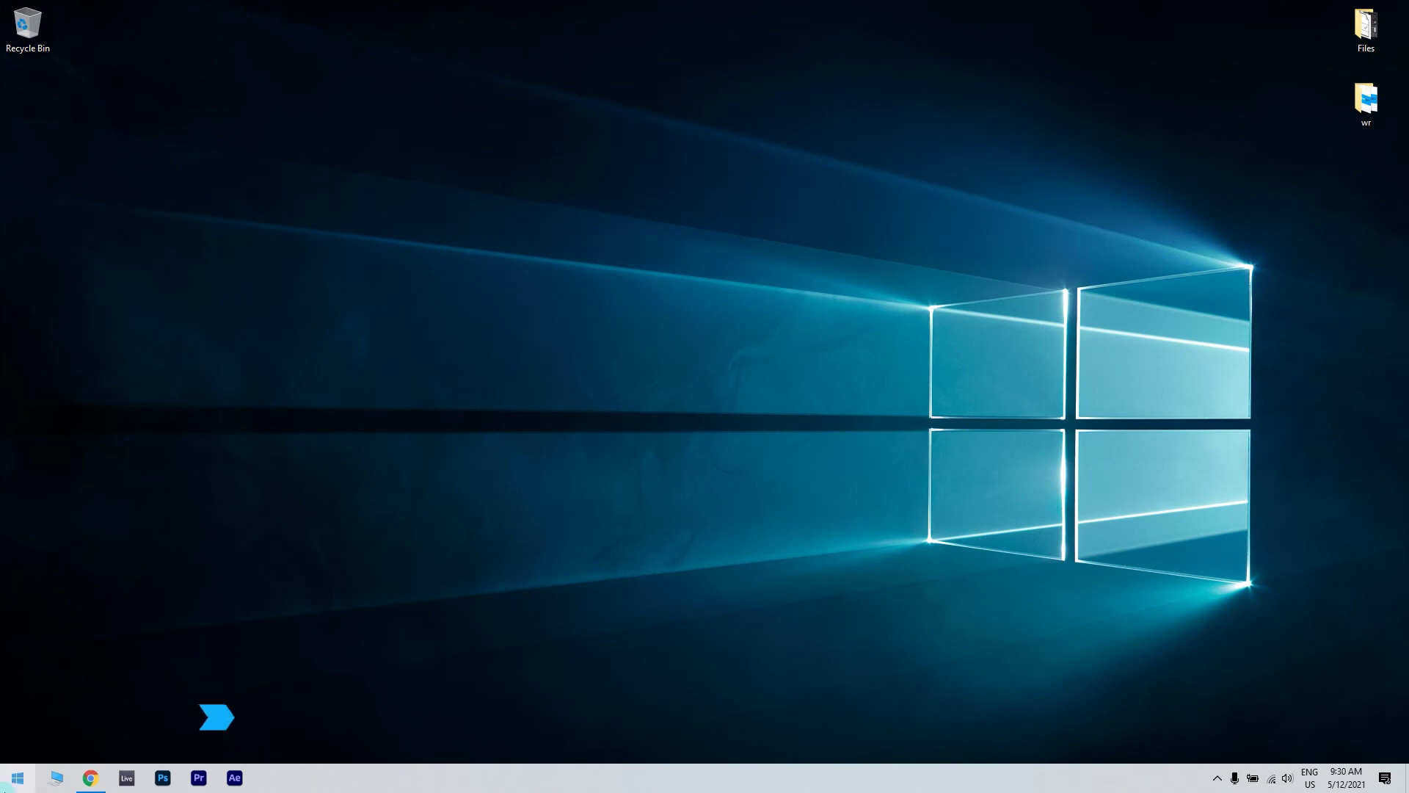
Launch tpm.msc from Run and open the TPM console's Action menu.
click(17, 778)
text(run)
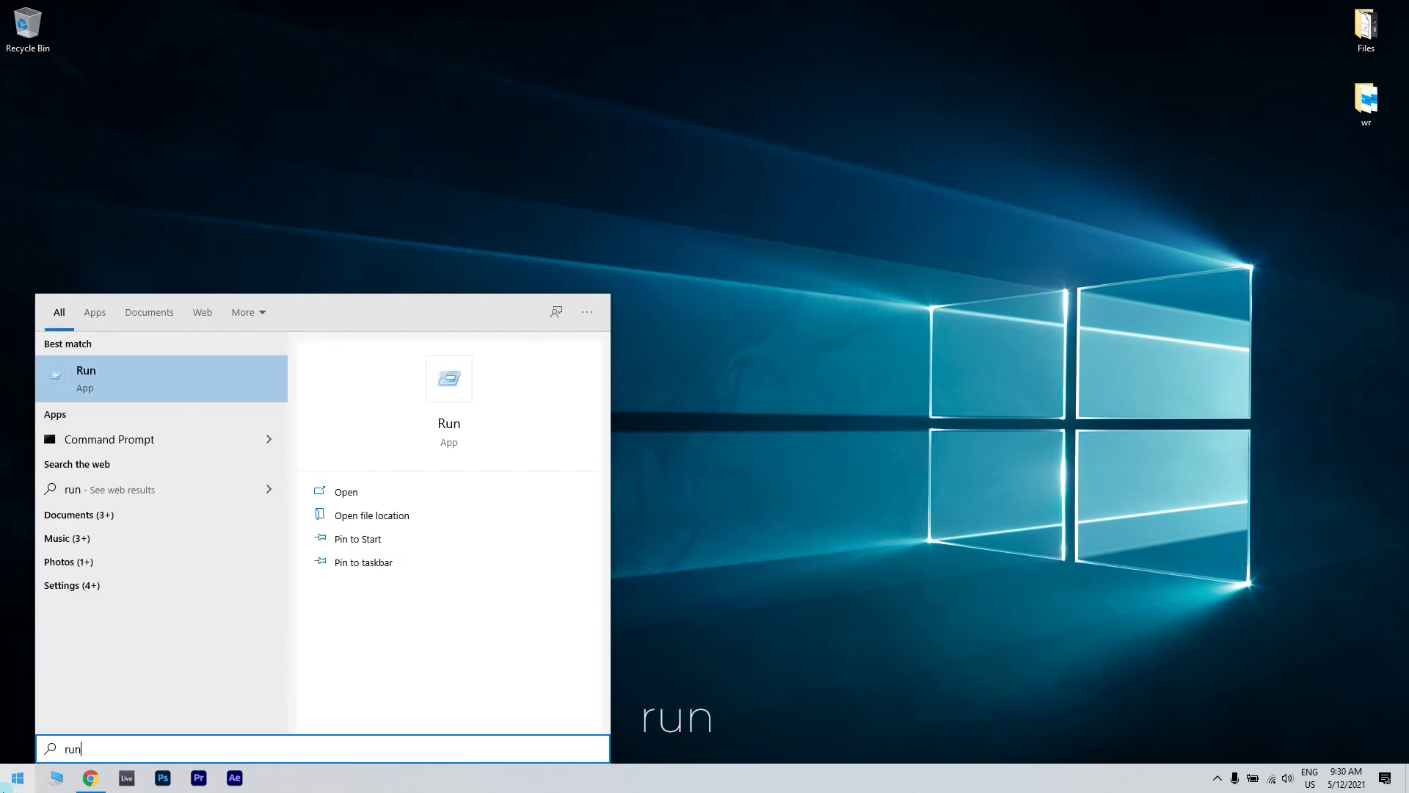
click(226, 388)
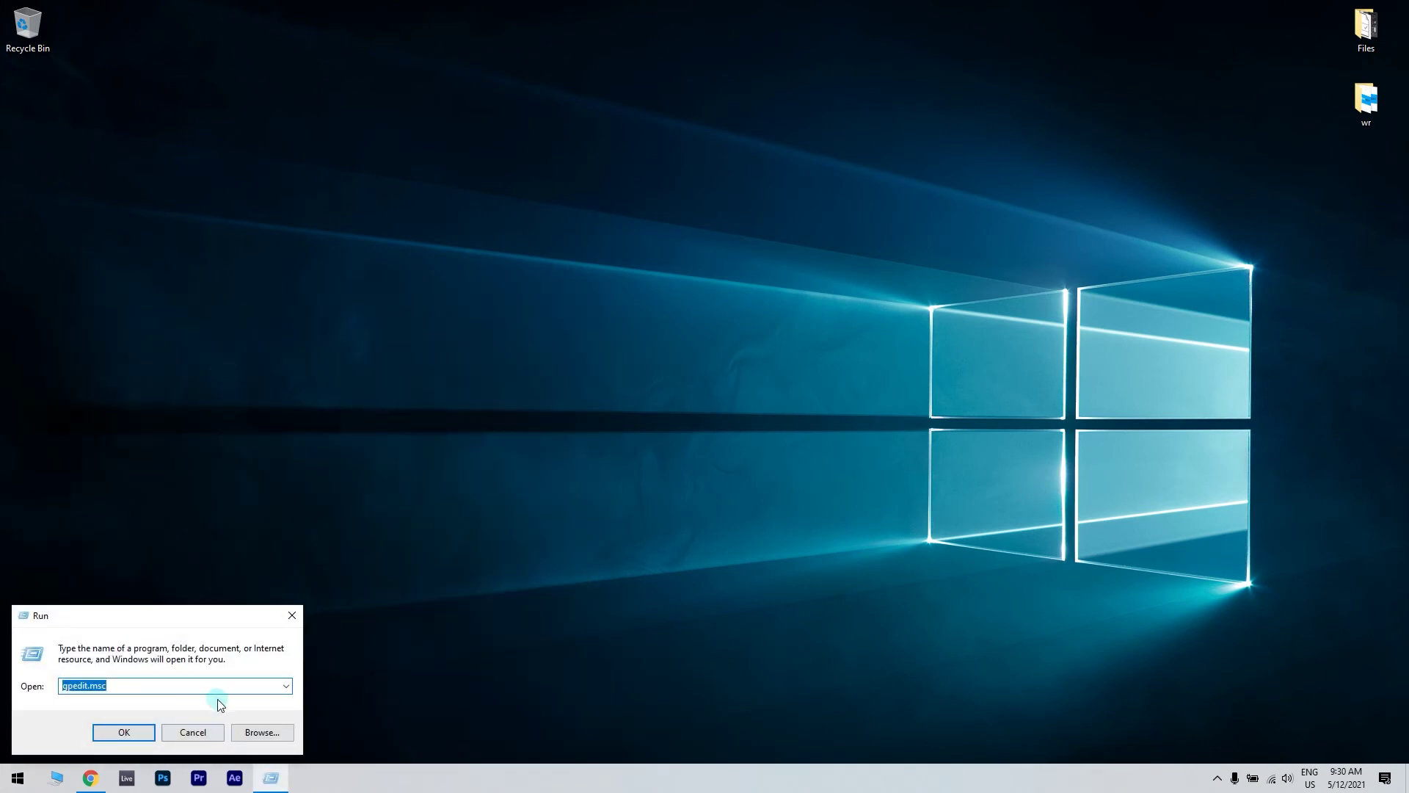
text(tpm)
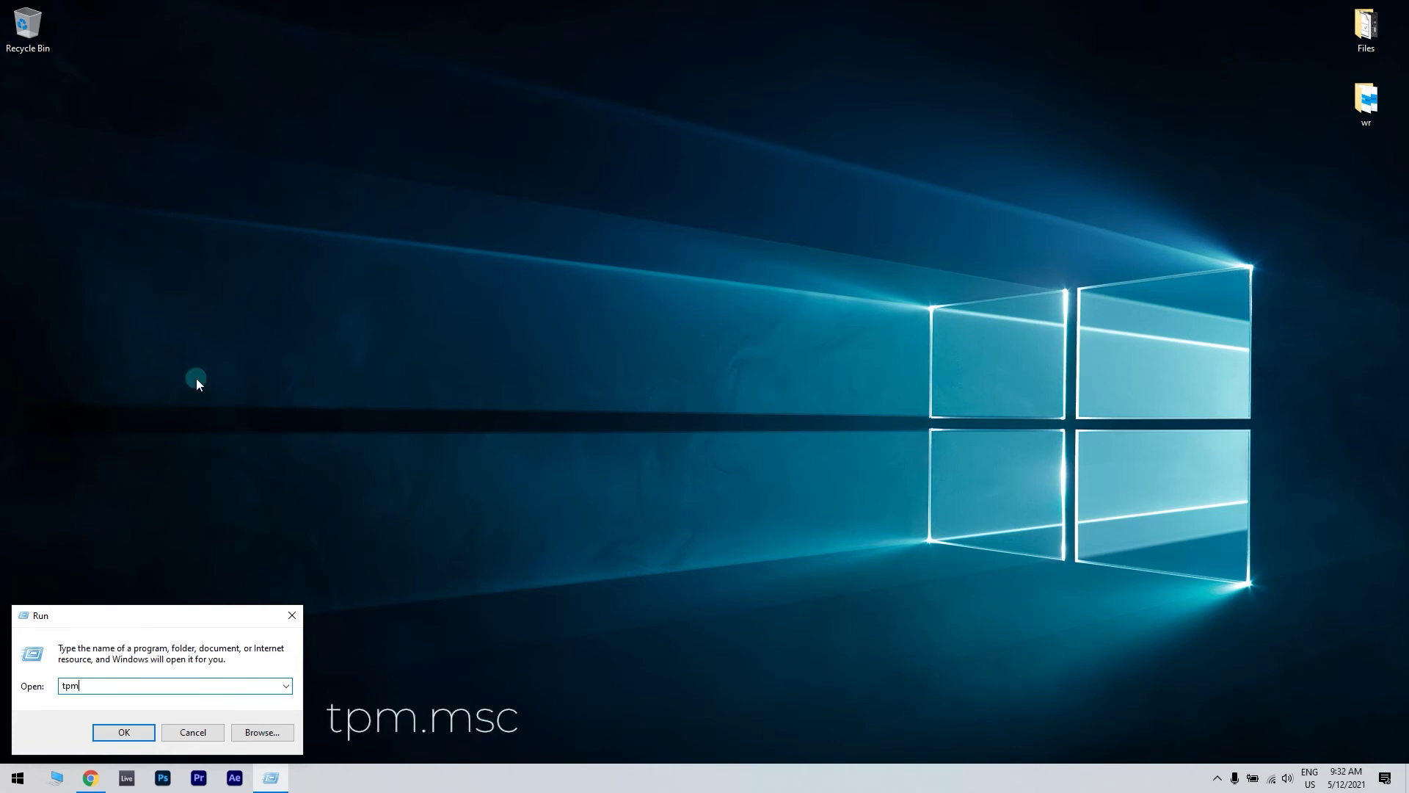
text(.msc)
key(Return)
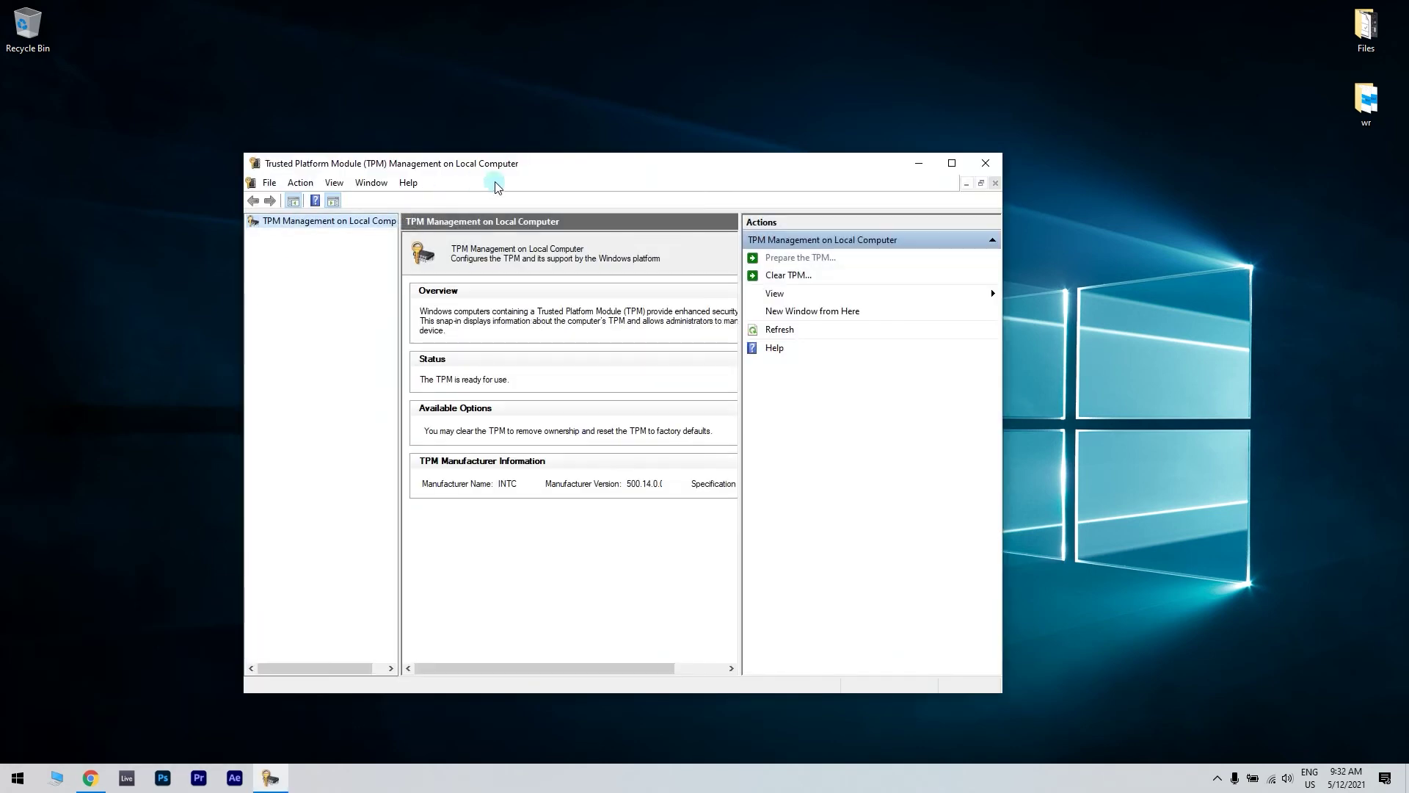
drag(602, 174, 717, 128)
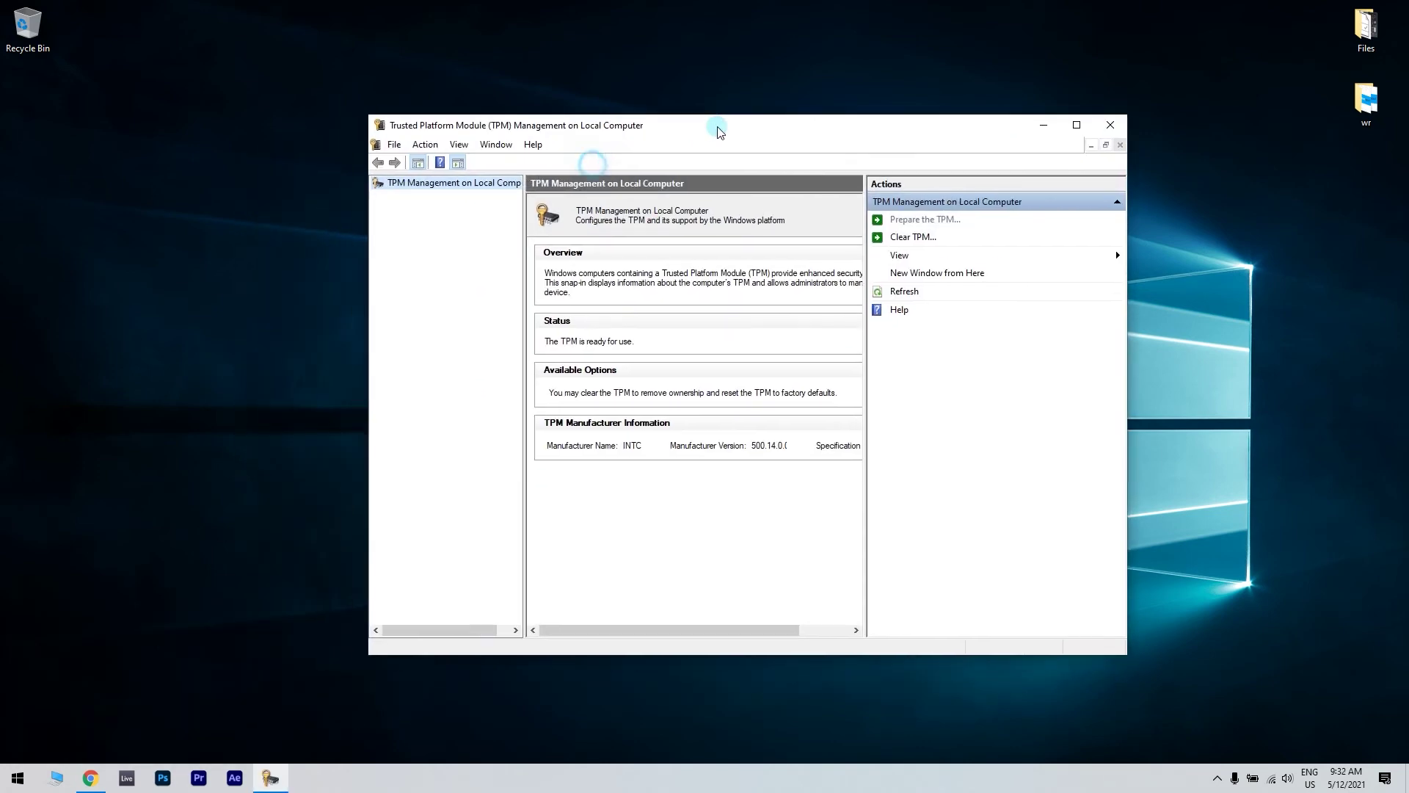
click(426, 144)
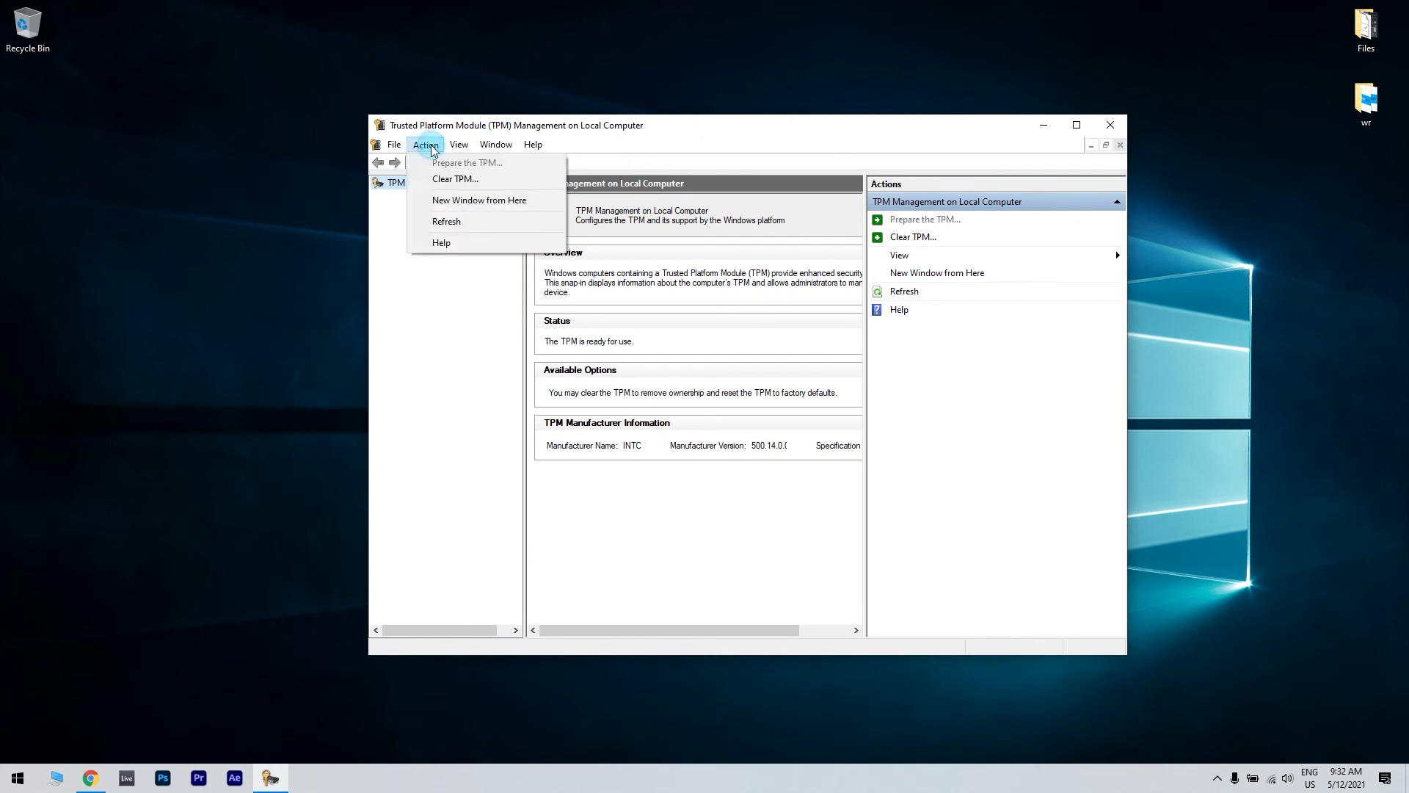